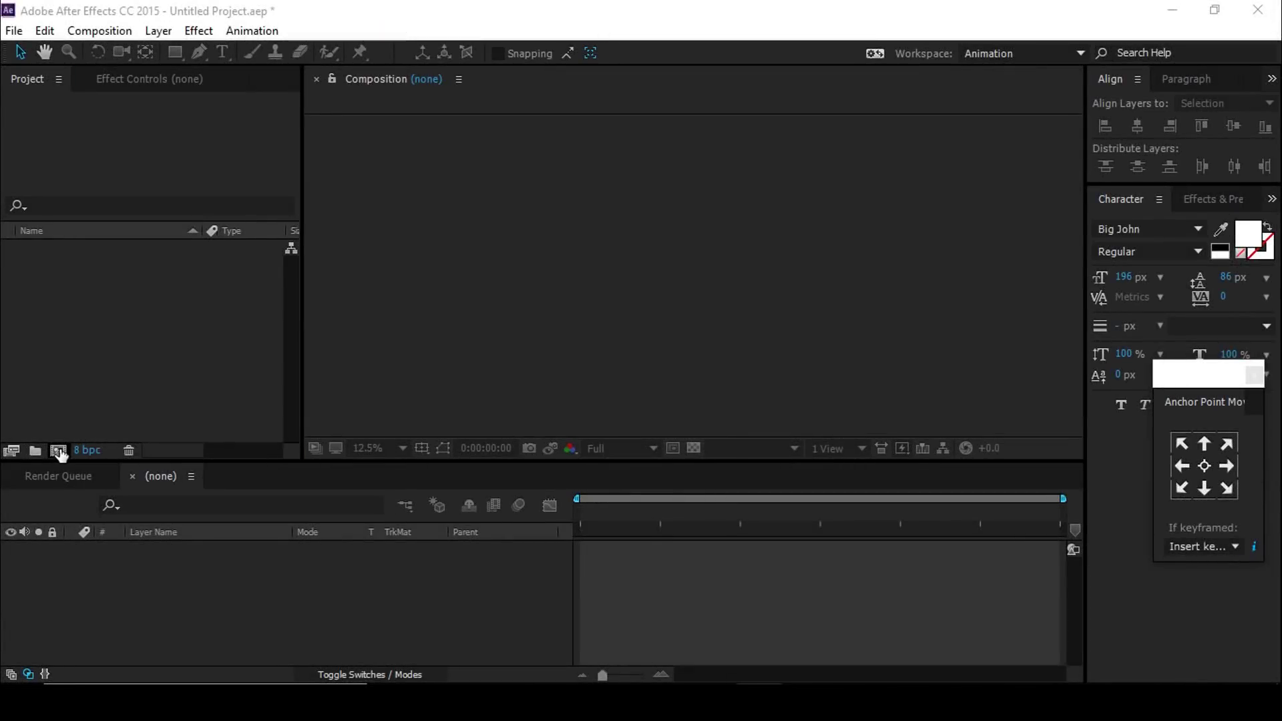
- Create a 1920×1080, 30 fps composition named 'main comp'
{"action": "left_click", "coordinate": [58, 451]}
{"action": "type", "text": "main comp"}
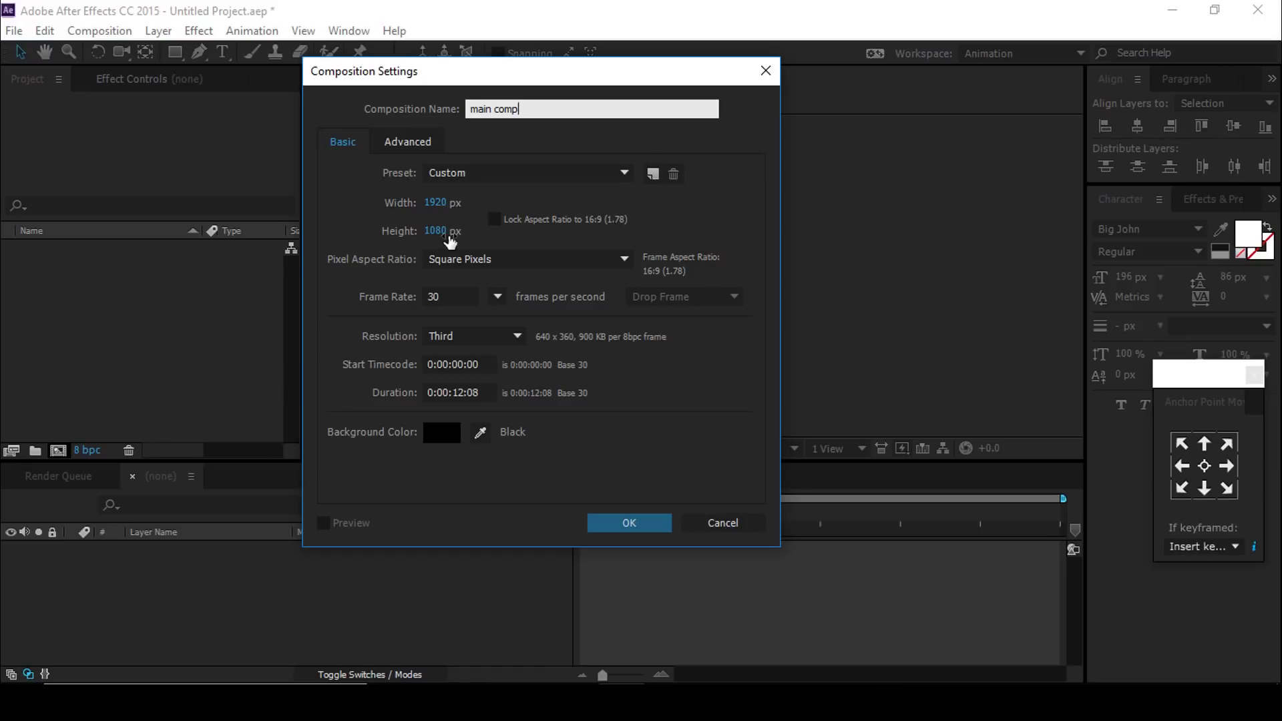
{"action": "left_click", "coordinate": [626, 527]}
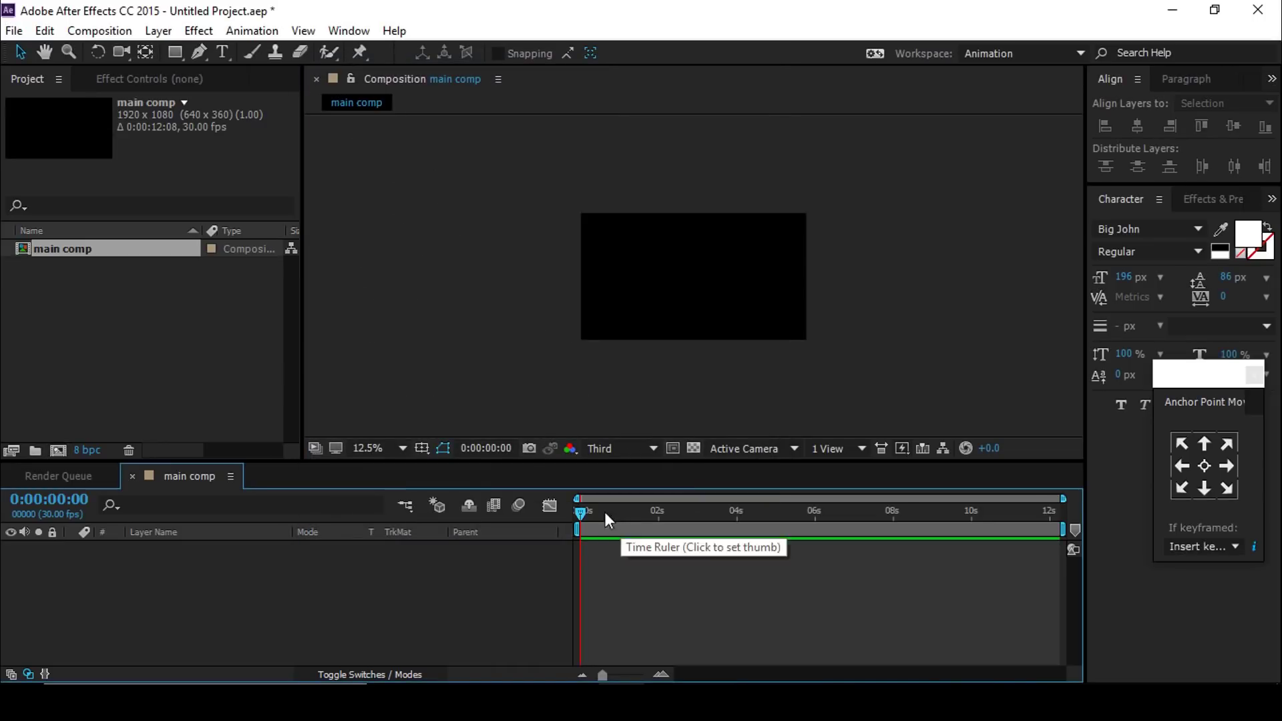
- Add a full-frame purple solid (8C38BC) named 'bg'
{"action": "right_click", "coordinate": [358, 555]}
{"action": "mouse_move", "coordinate": [410, 367]}
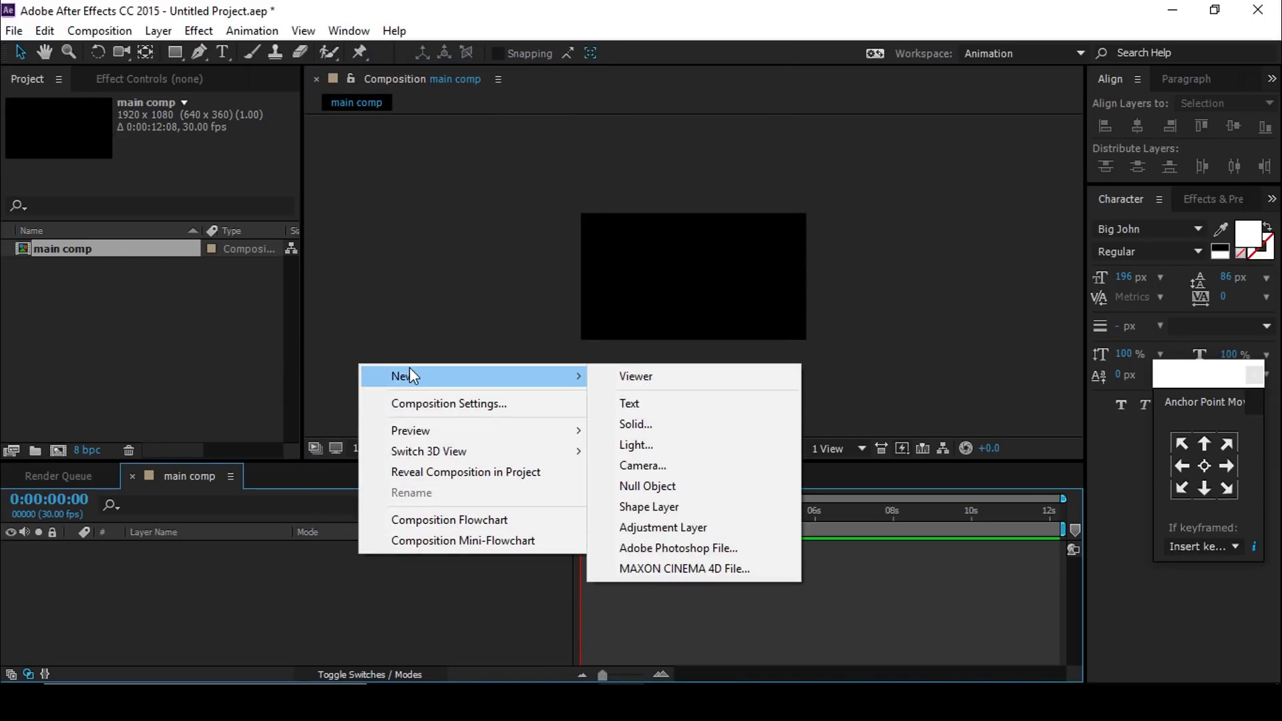
{"action": "left_click", "coordinate": [645, 425]}
{"action": "left_click", "coordinate": [410, 471]}
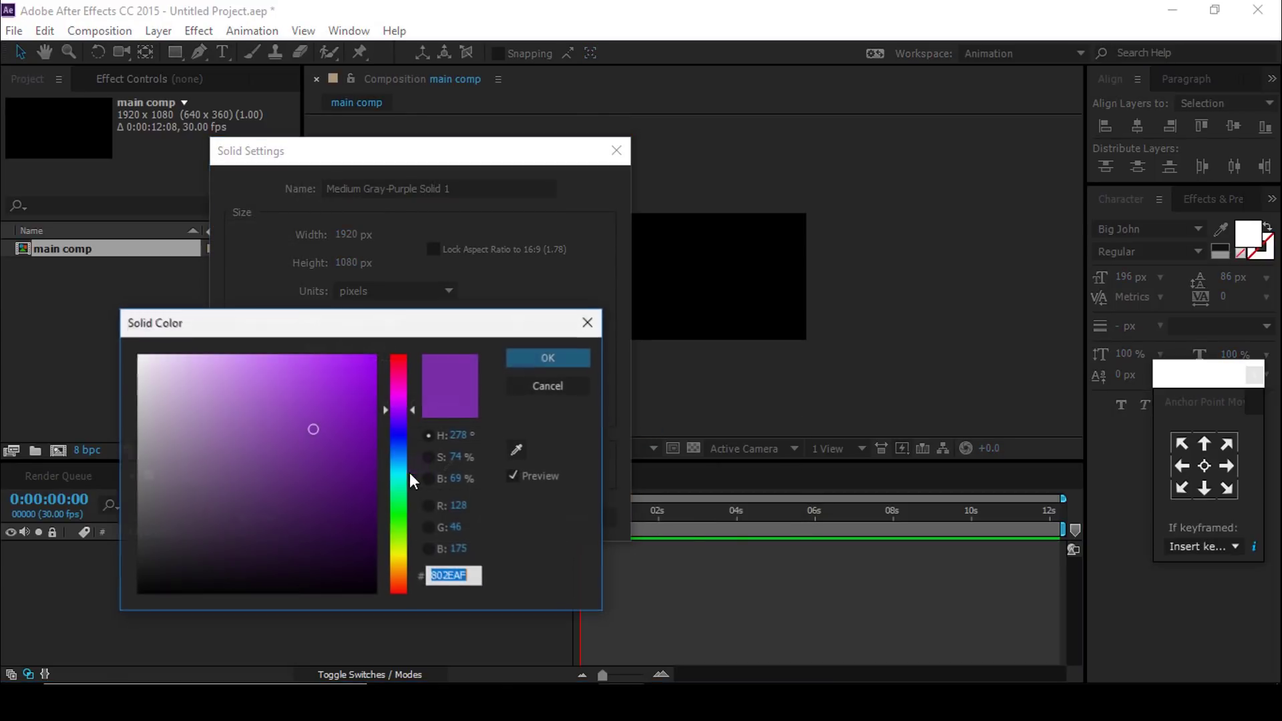
{"action": "left_click_drag", "start_coordinate": [302, 427], "coordinate": [305, 417]}
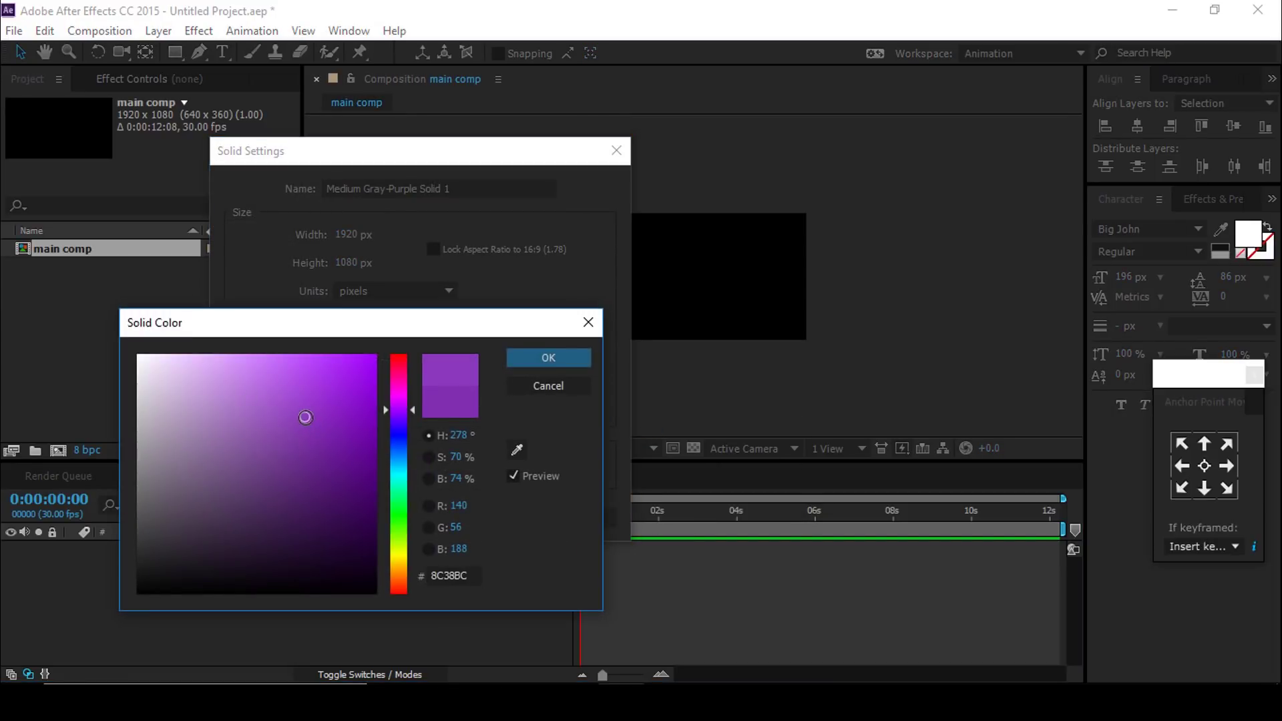
{"action": "left_click", "coordinate": [548, 344]}
{"action": "left_click", "coordinate": [493, 188]}
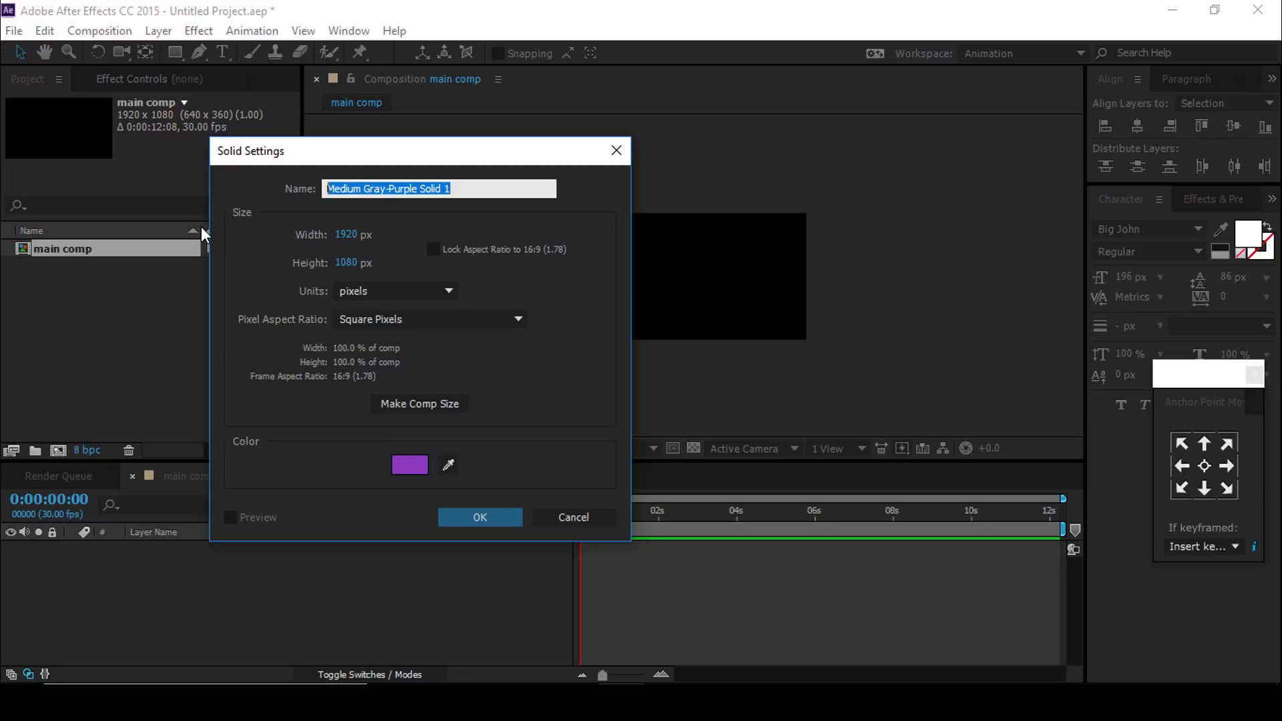
{"action": "type", "text": "bg"}
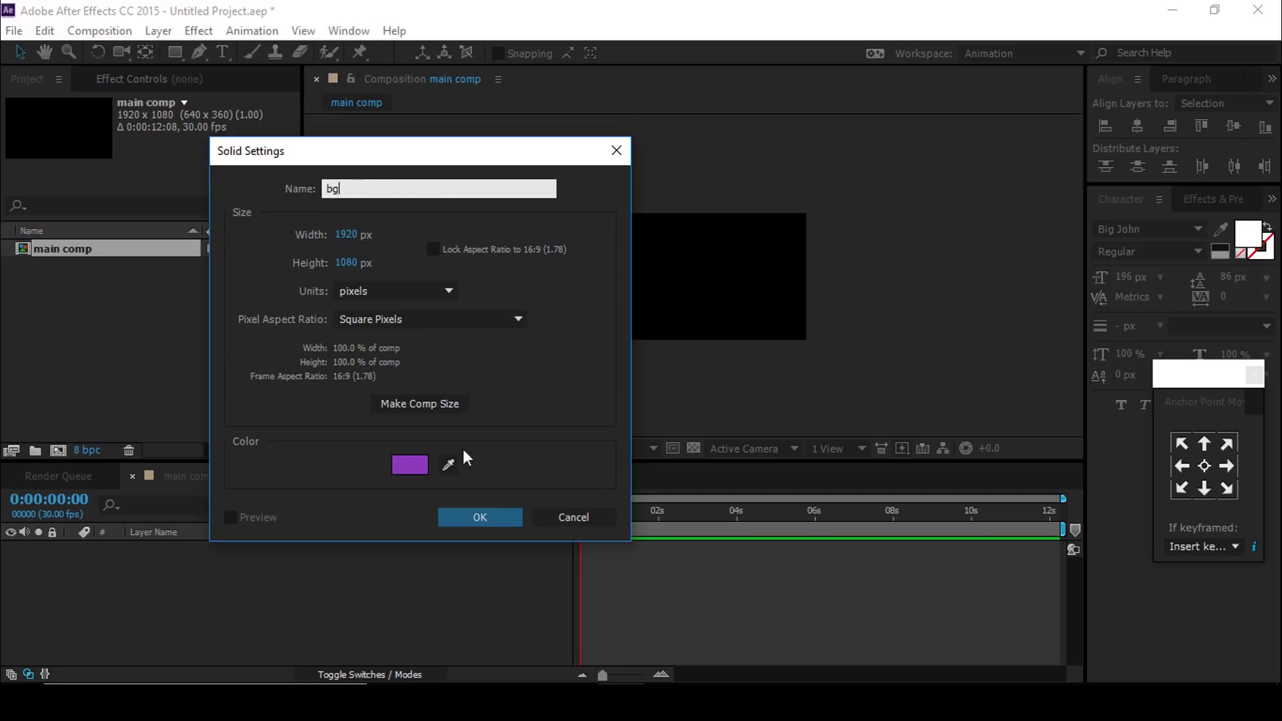
{"action": "left_click", "coordinate": [483, 520]}
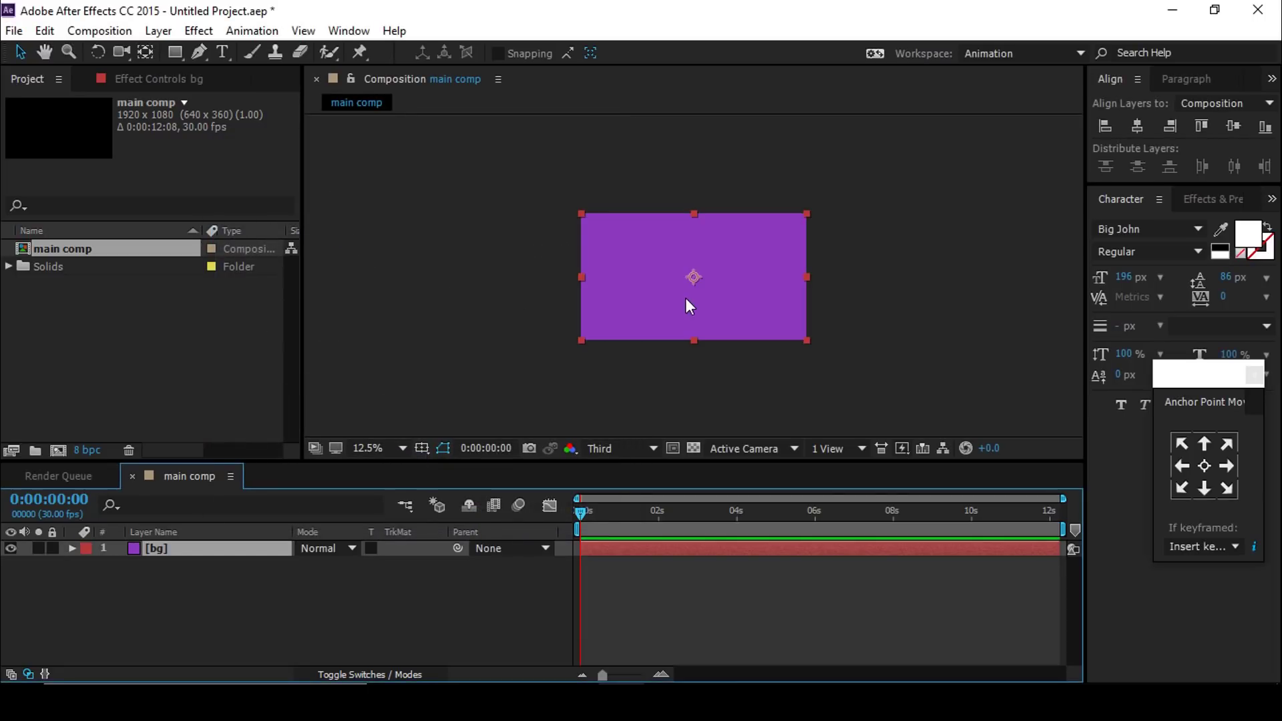
- Type white 'LONG SHADOW' text and centre it horizontally and vertically in the composition
{"action": "left_click", "coordinate": [182, 357]}
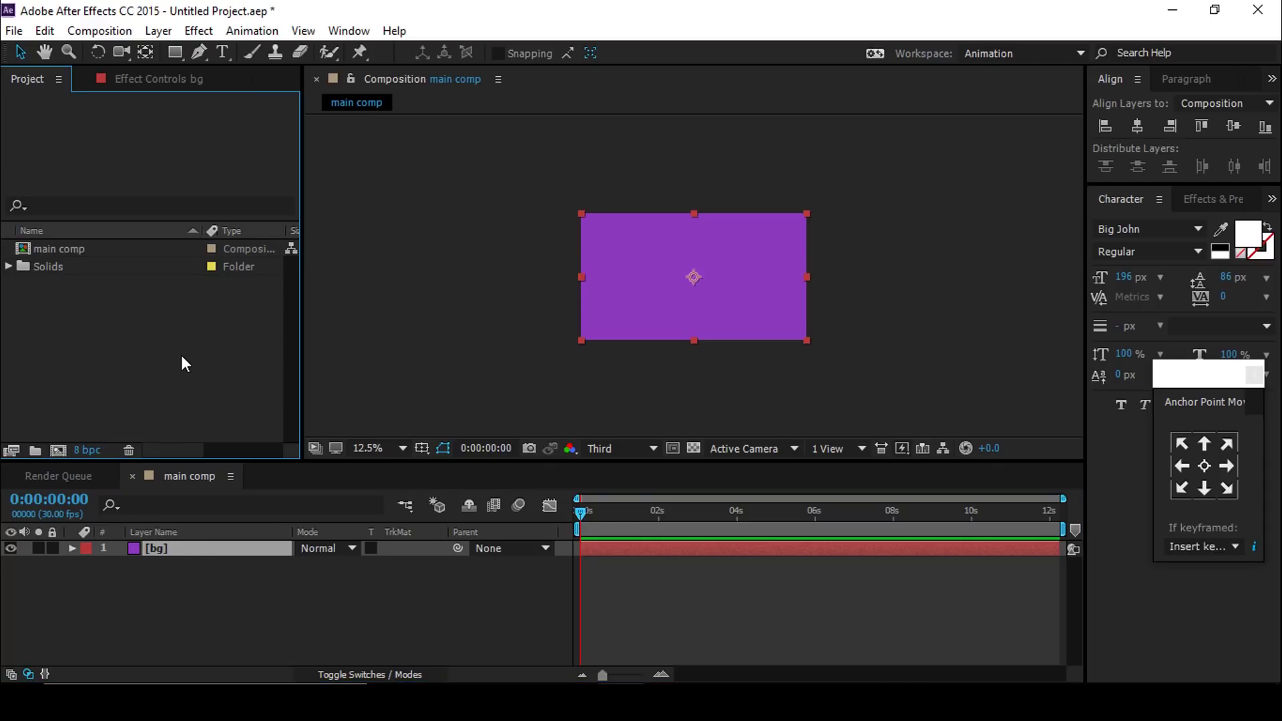
{"action": "left_click", "coordinate": [223, 51]}
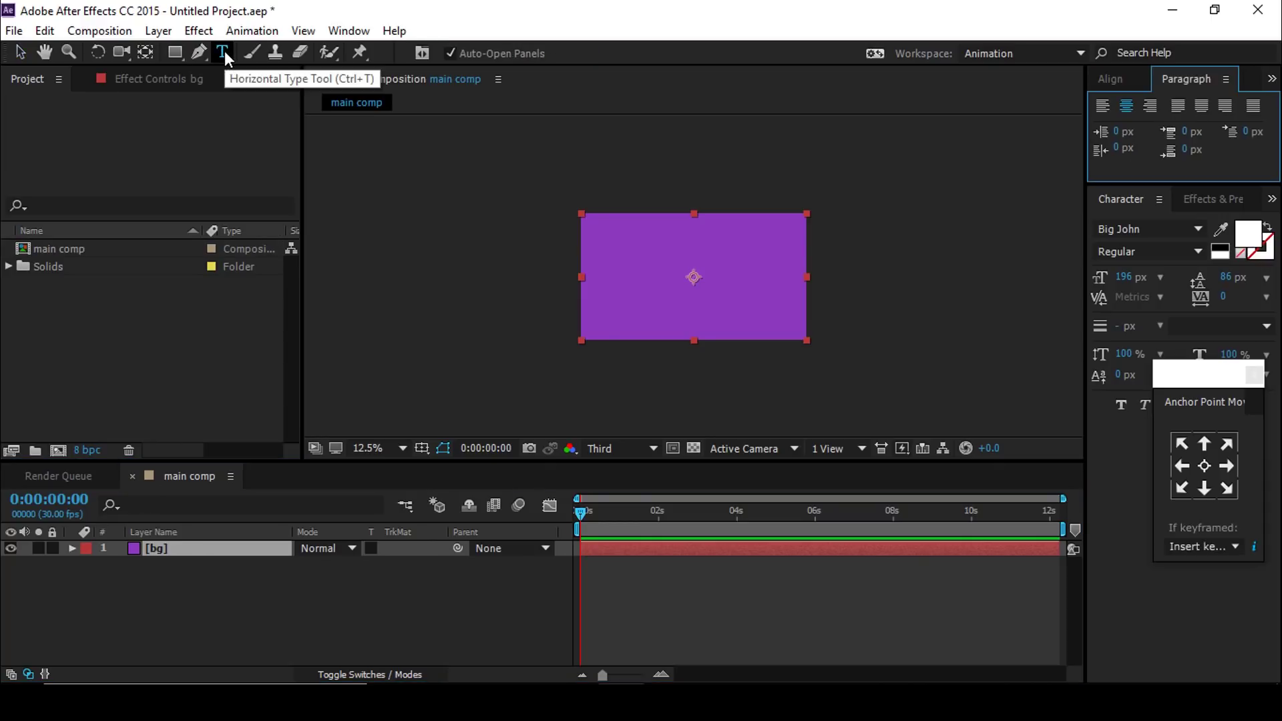
{"action": "left_click", "coordinate": [545, 270]}
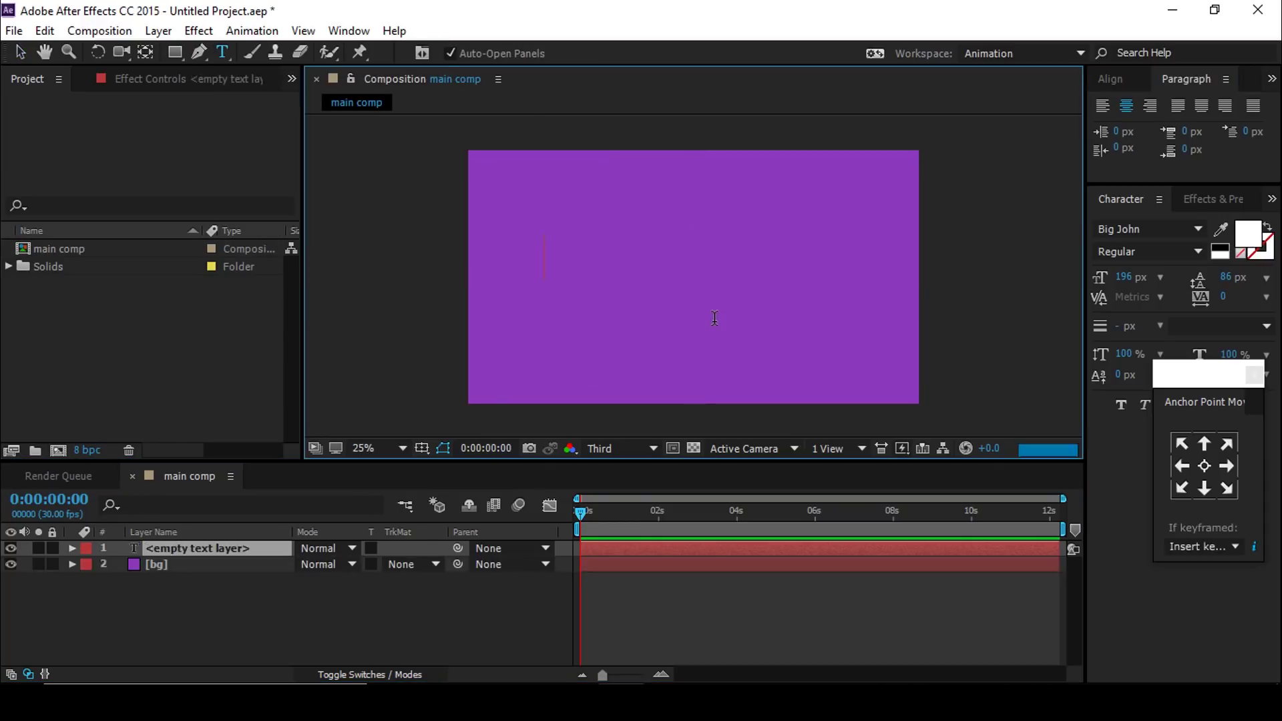
{"action": "type", "text": "long shadow"}
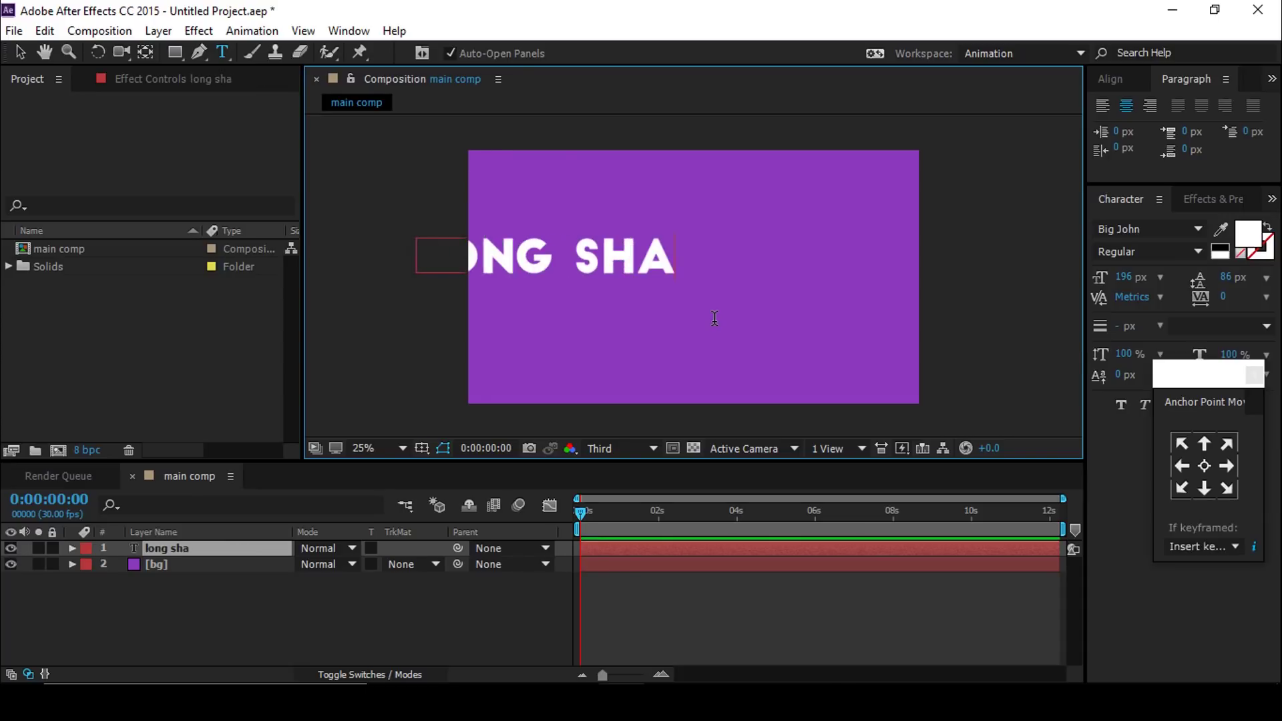
{"action": "left_click", "coordinate": [22, 54]}
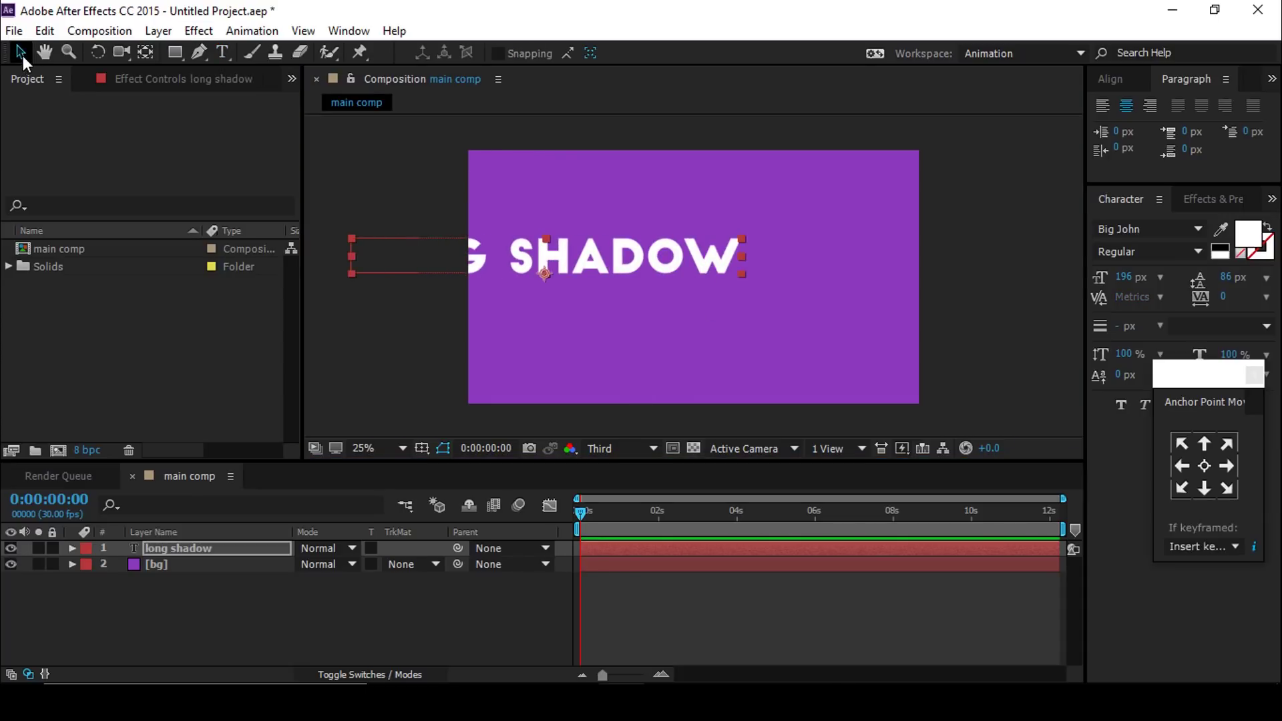
{"action": "left_click", "coordinate": [1110, 79]}
{"action": "left_click", "coordinate": [1138, 127]}
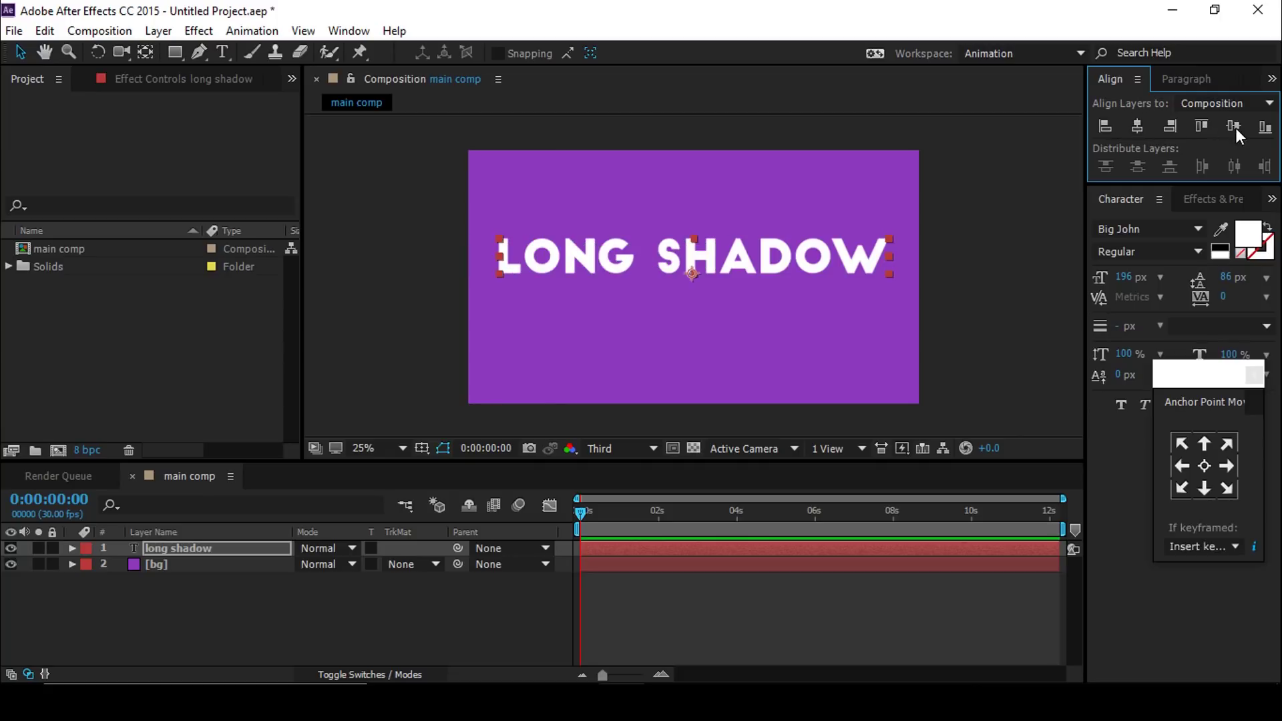
{"action": "left_click", "coordinate": [1234, 127]}
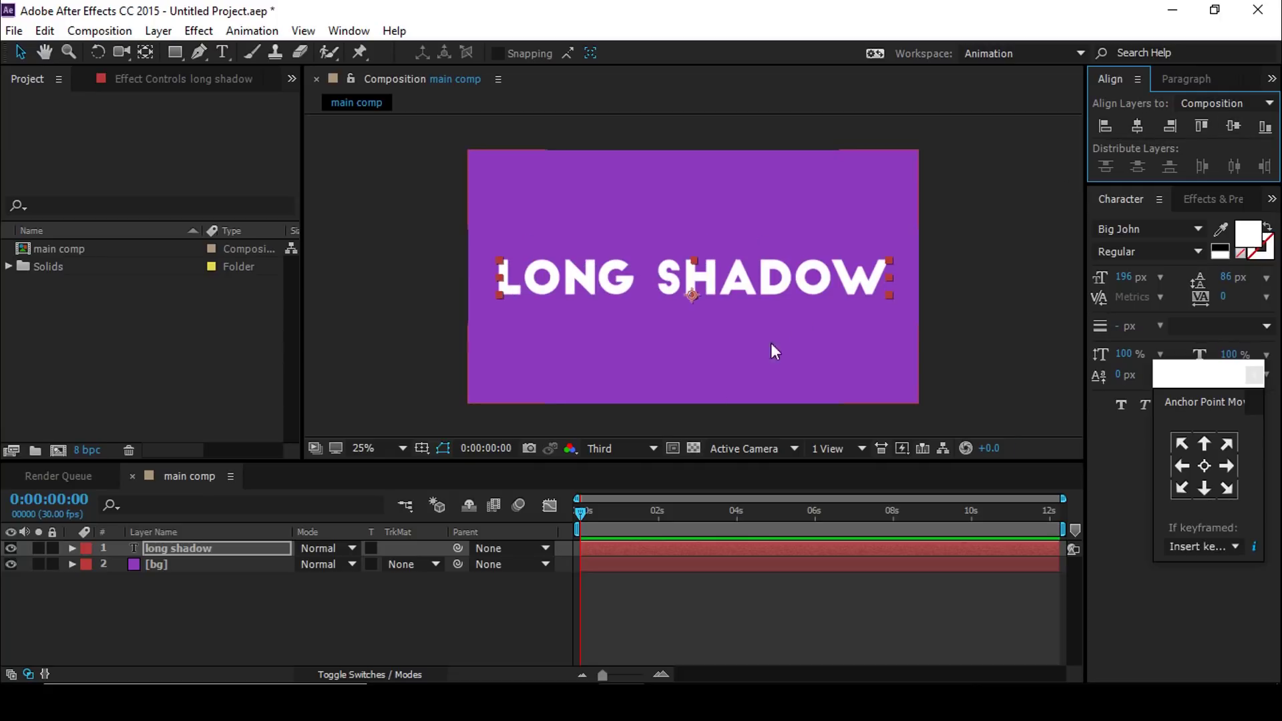
- Pre-compose the LONG SHADOW text layer into a composition named 'text'
{"action": "left_click", "coordinate": [388, 606]}
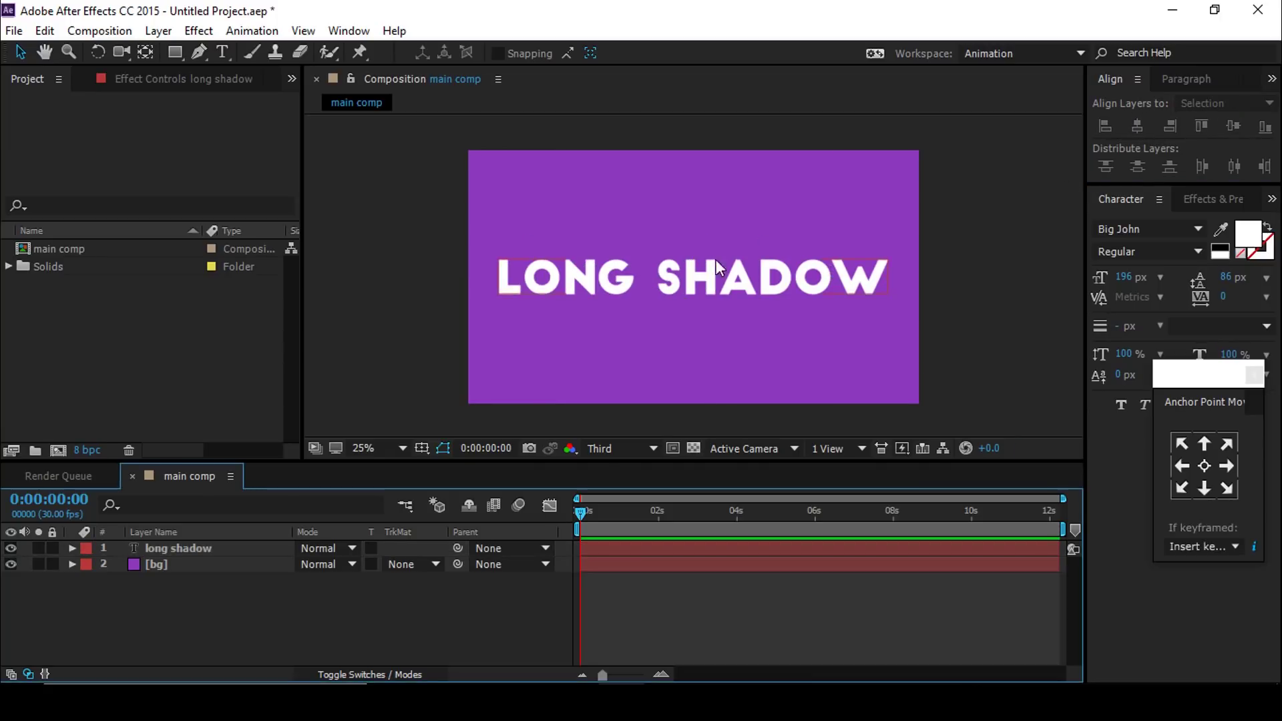
{"action": "left_click", "coordinate": [215, 547]}
{"action": "right_click", "coordinate": [190, 550]}
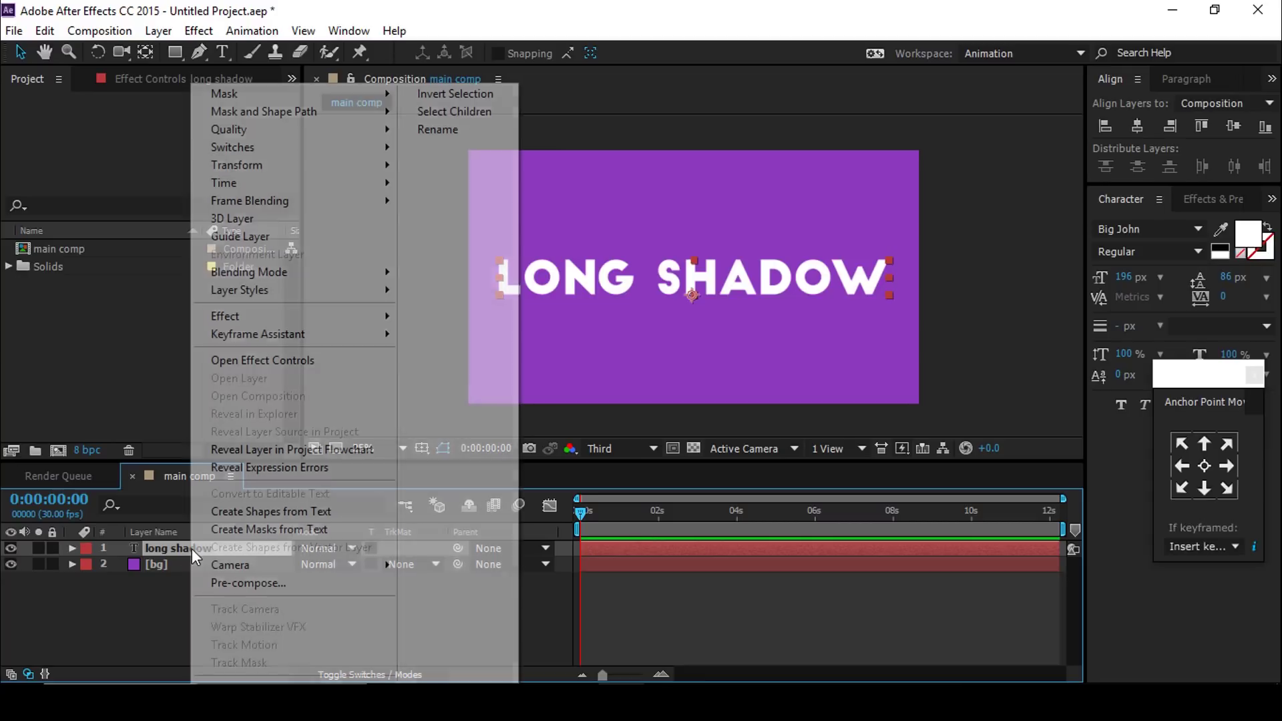
{"action": "left_click", "coordinate": [267, 583]}
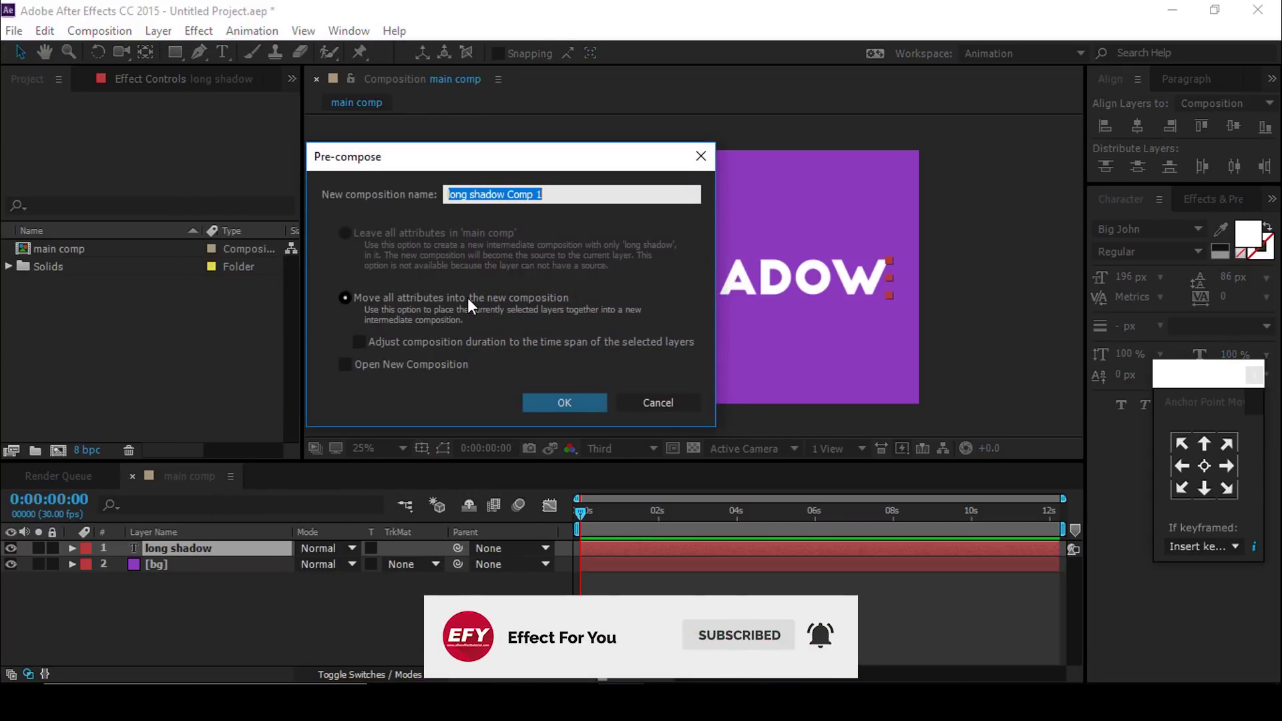
{"action": "left_click_drag", "start_coordinate": [558, 202], "coordinate": [416, 194]}
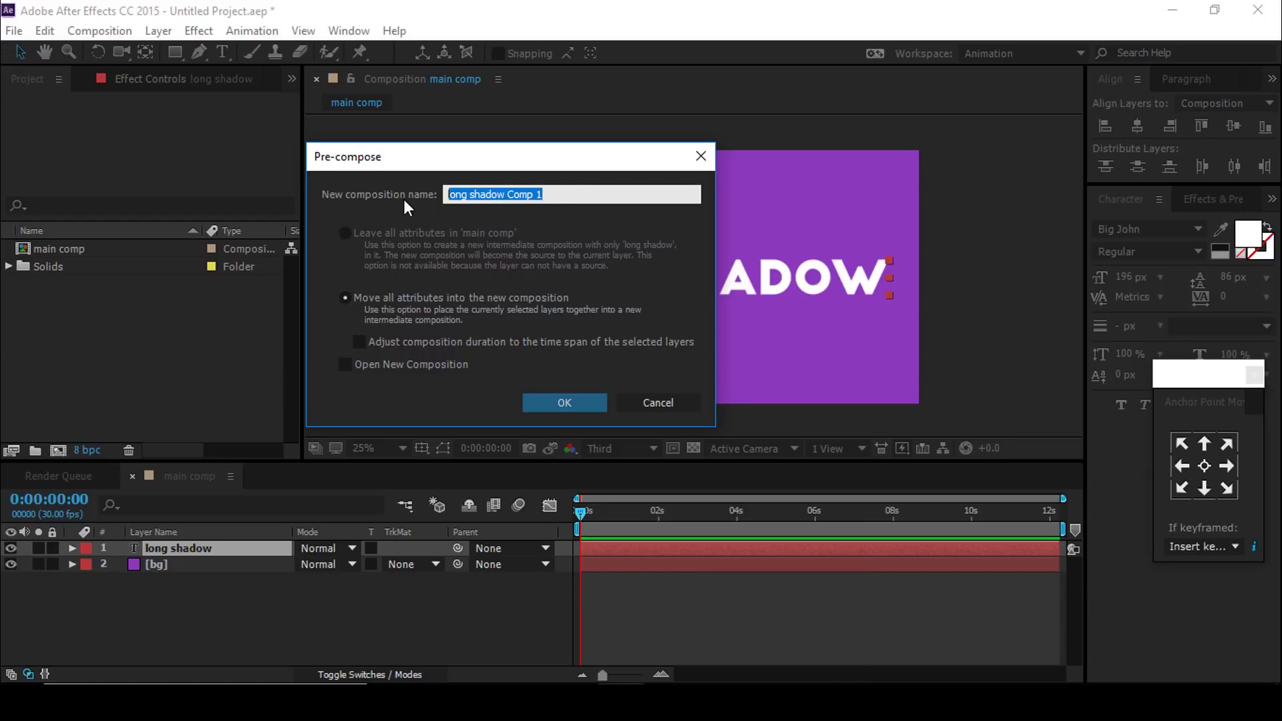
{"action": "type", "text": "text"}
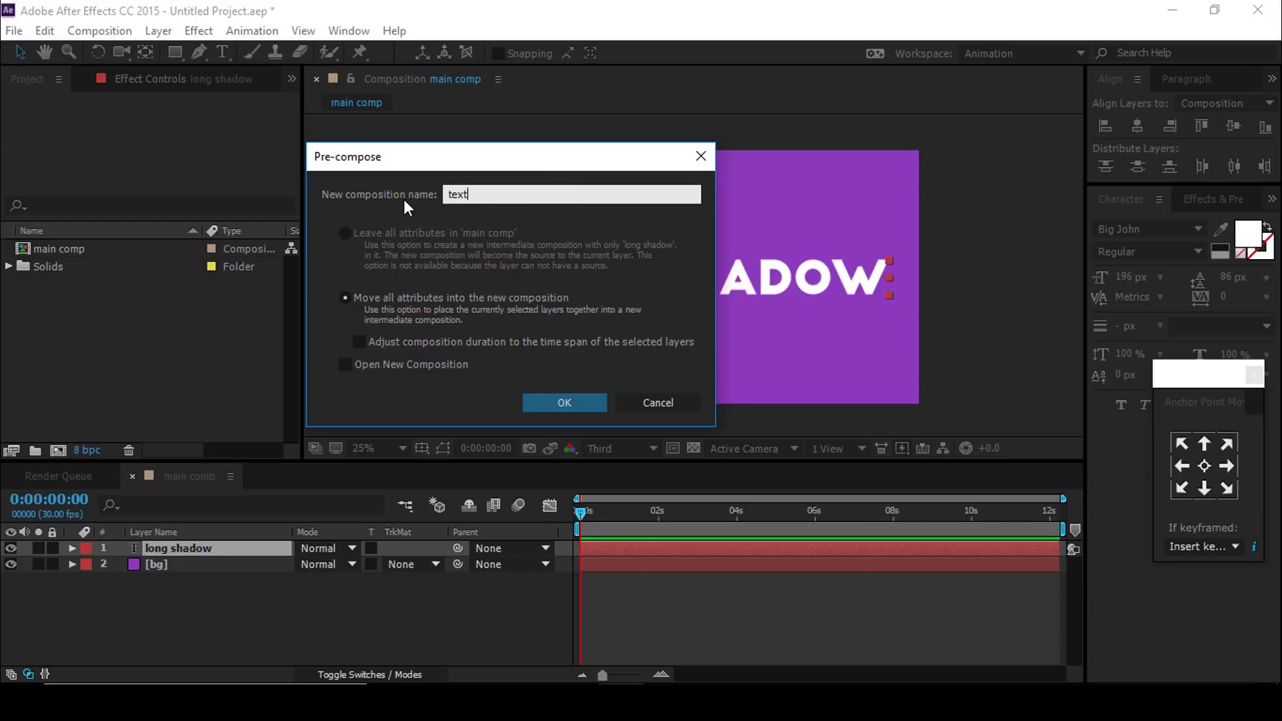
{"action": "left_click", "coordinate": [569, 401]}
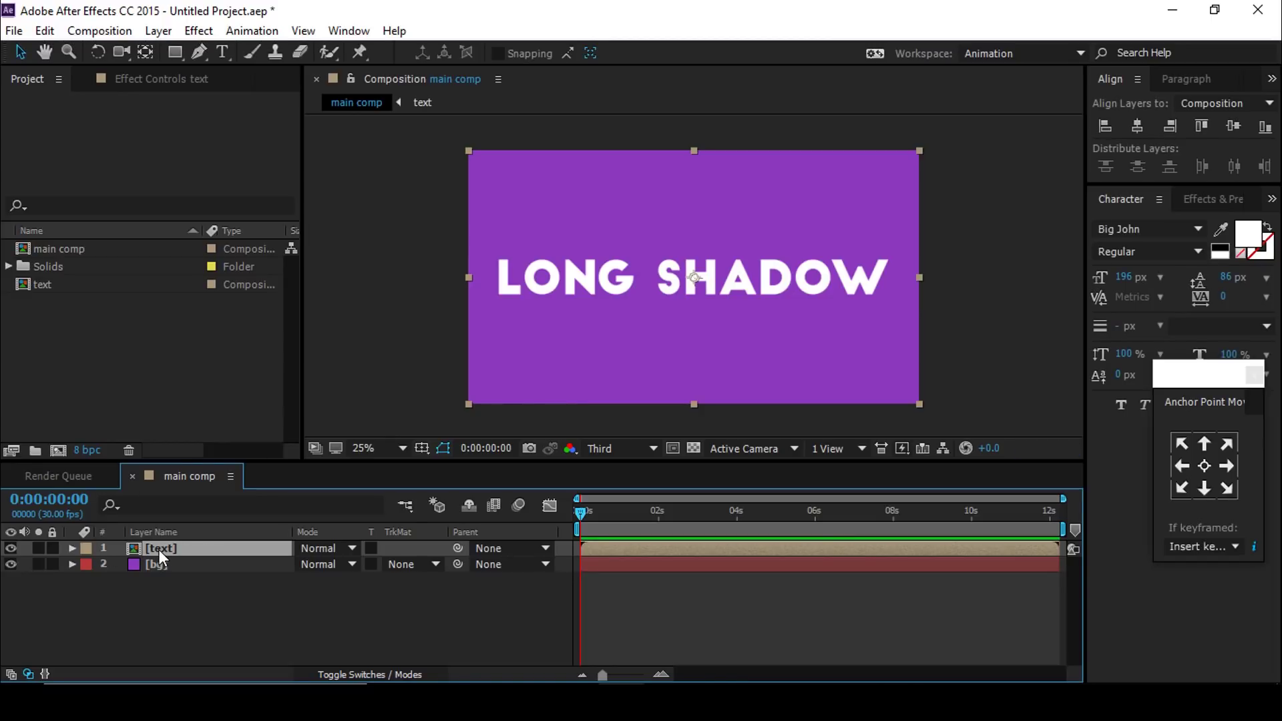
- Apply CC Radial Blur to the text layer with Straight Zoom type and Amount 50
{"action": "key", "text": "ctrl+space"}
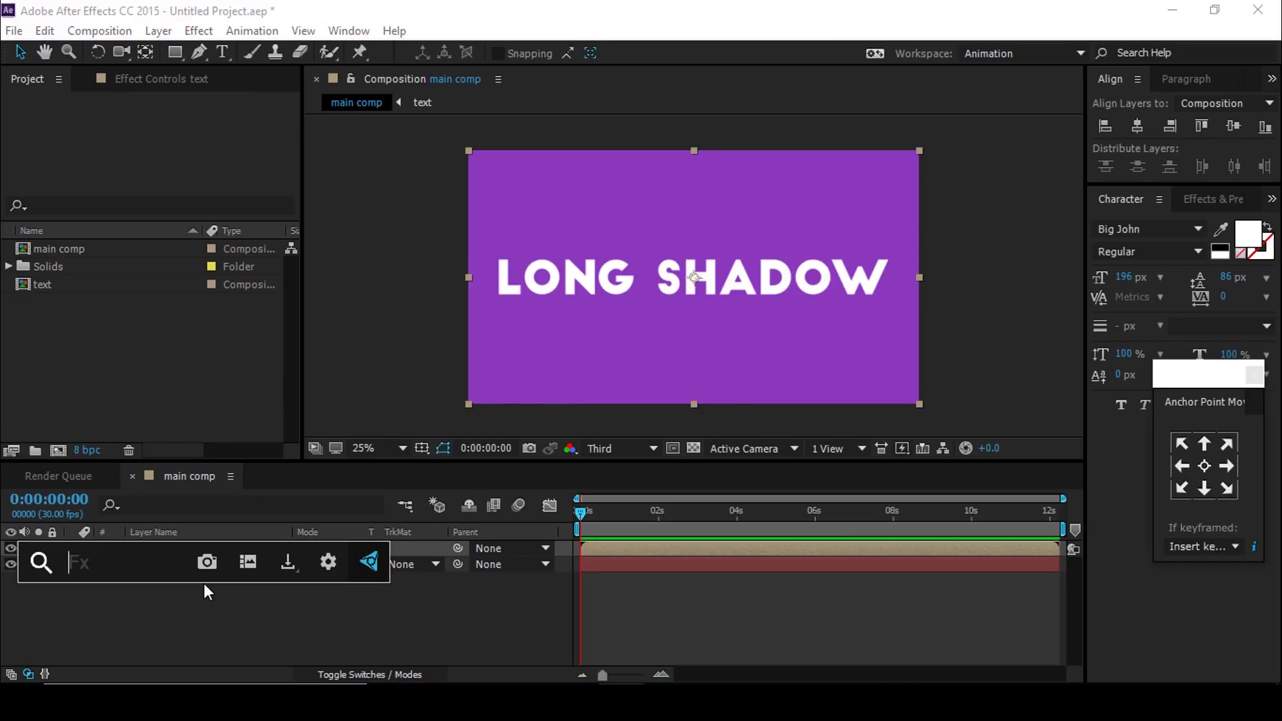
{"action": "type", "text": "cc"}
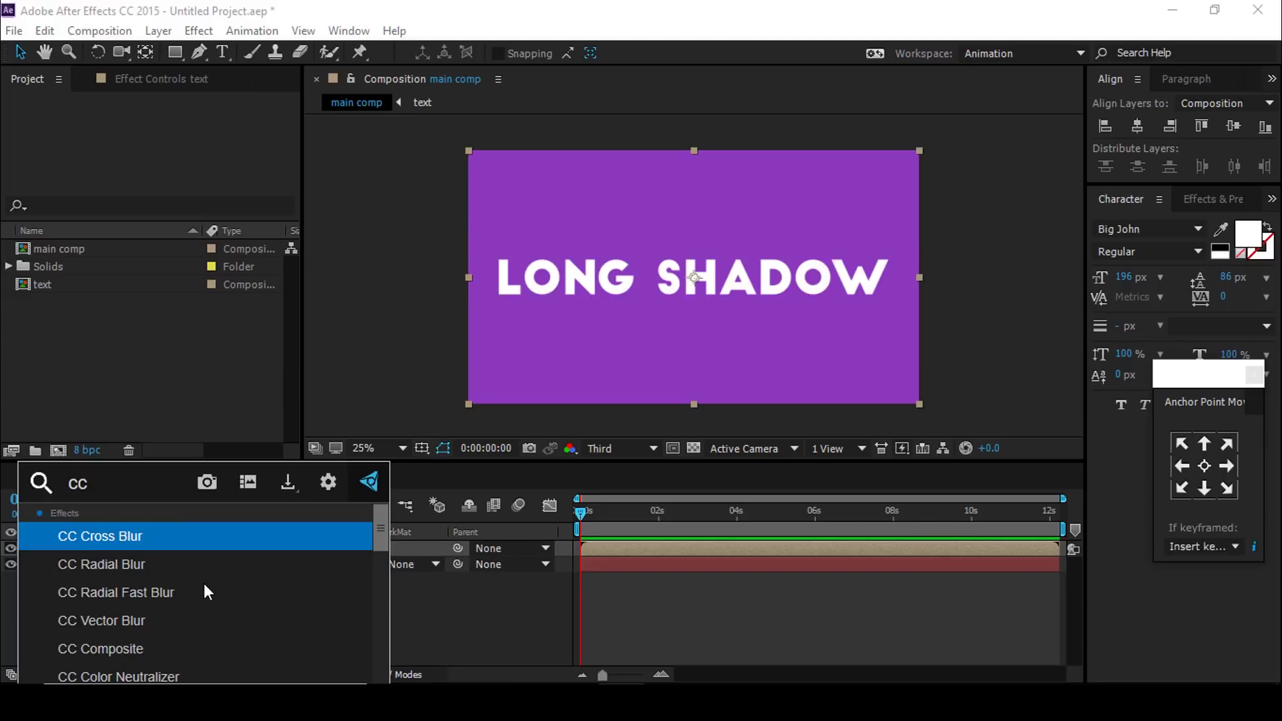
{"action": "left_click", "coordinate": [107, 565]}
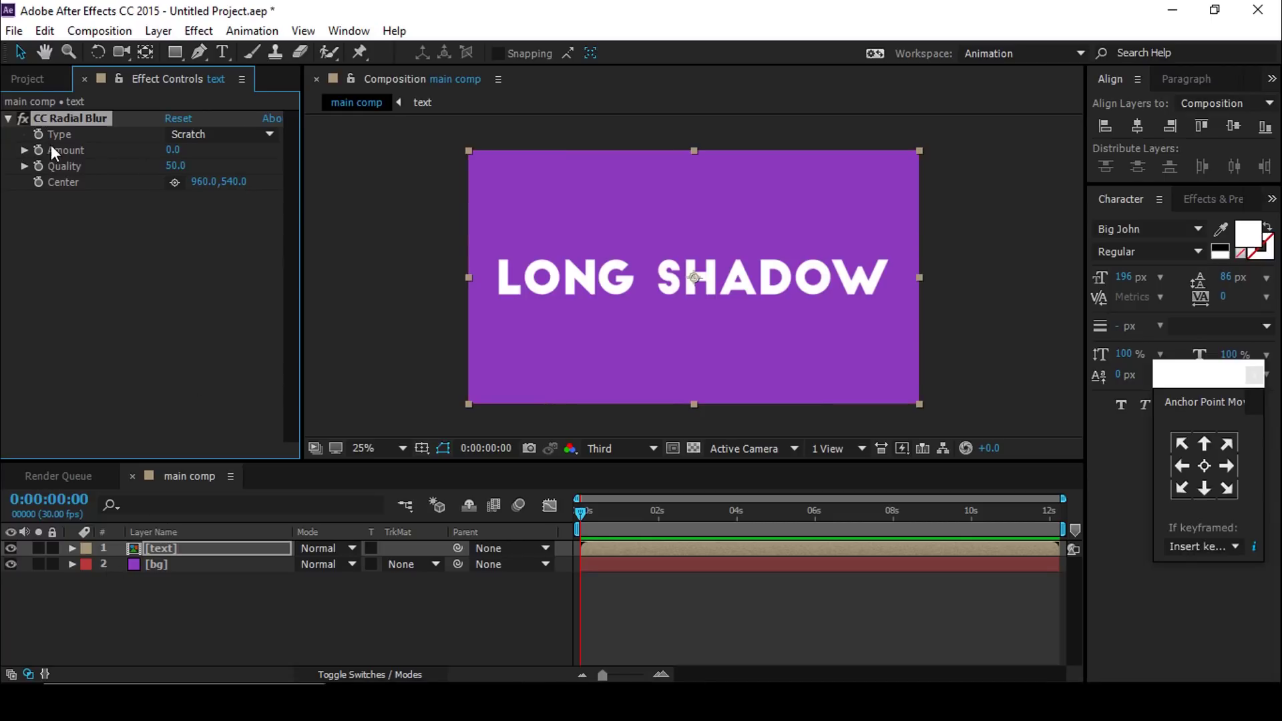
{"action": "left_click", "coordinate": [219, 135]}
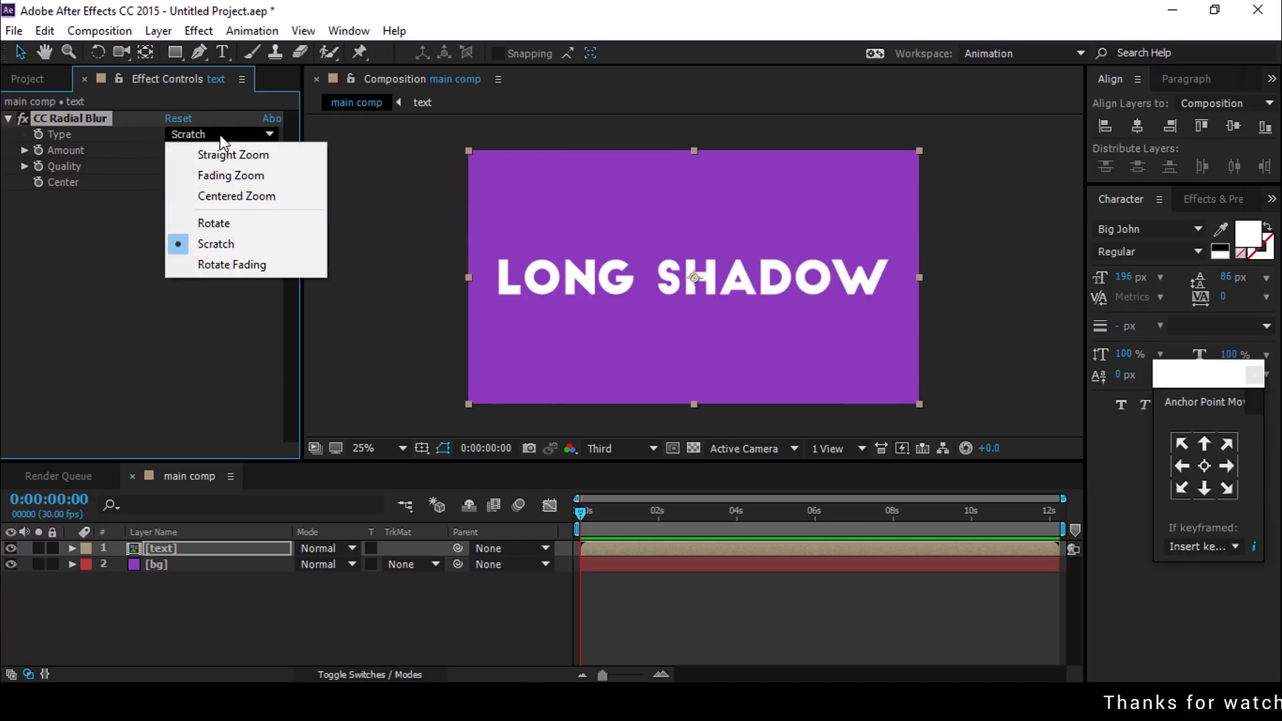
{"action": "left_click", "coordinate": [258, 158]}
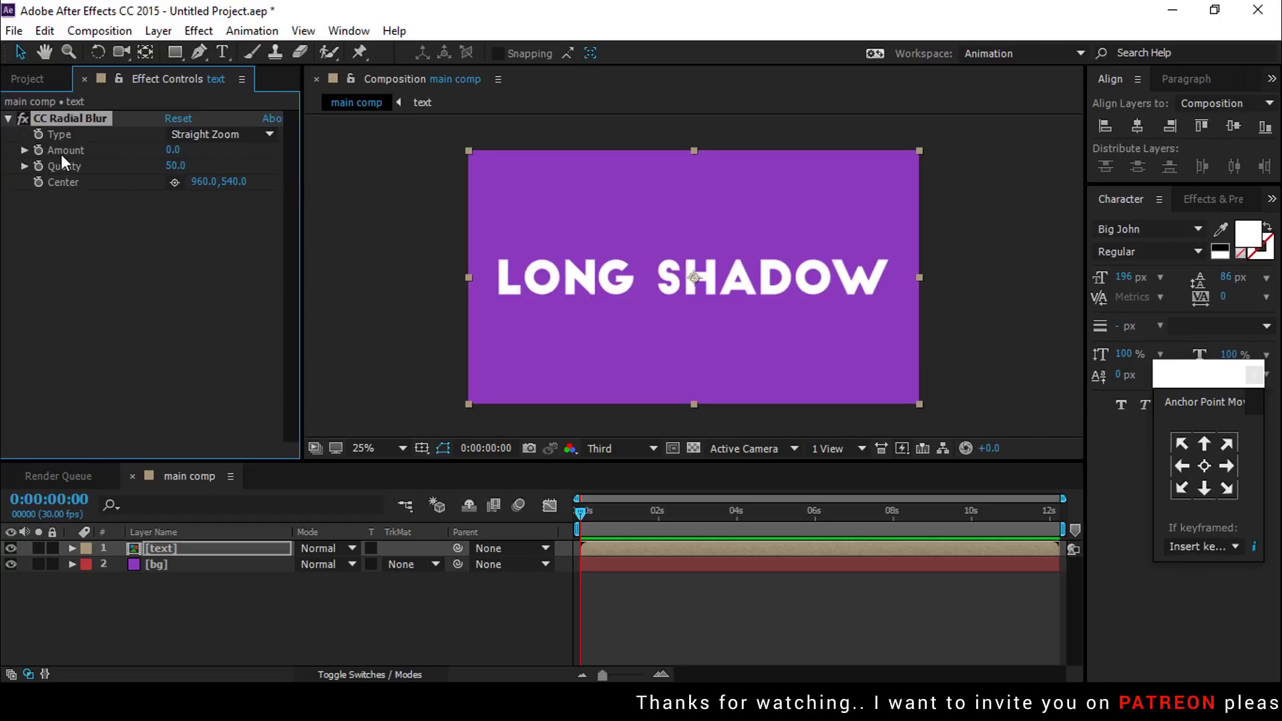
{"action": "left_click", "coordinate": [173, 151]}
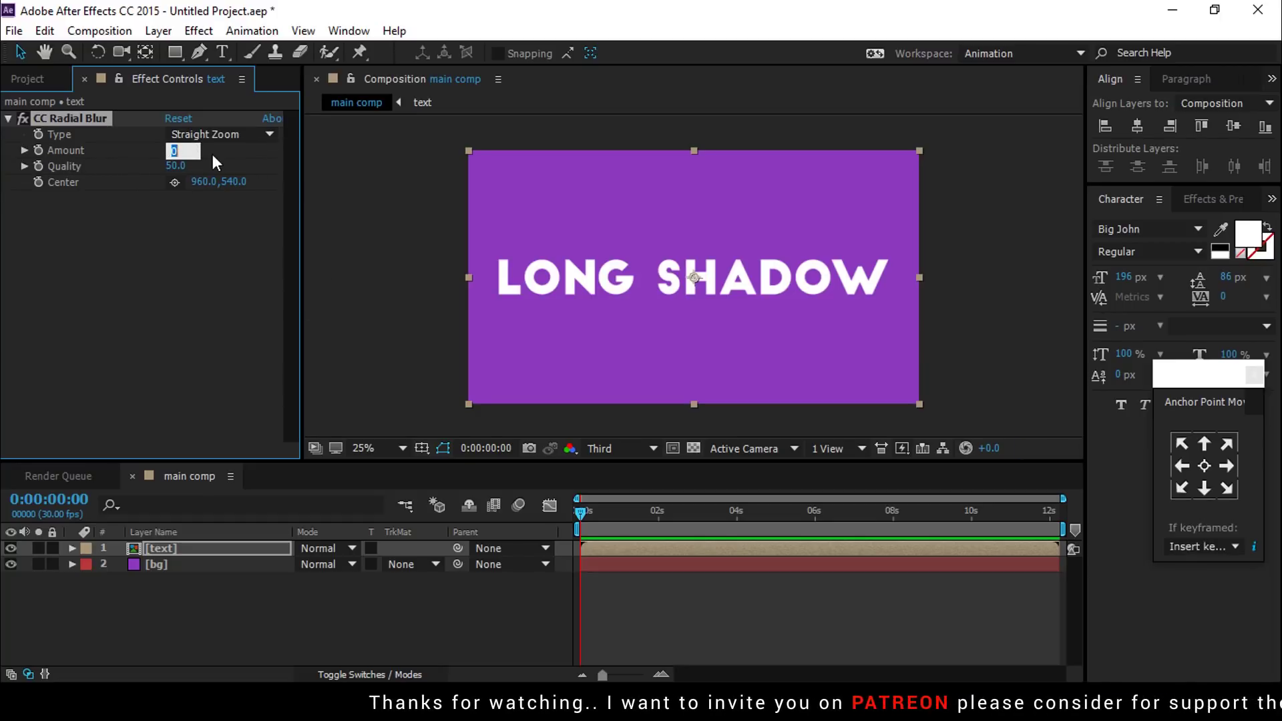
{"action": "type", "text": "50"}
{"action": "key", "text": "Return"}
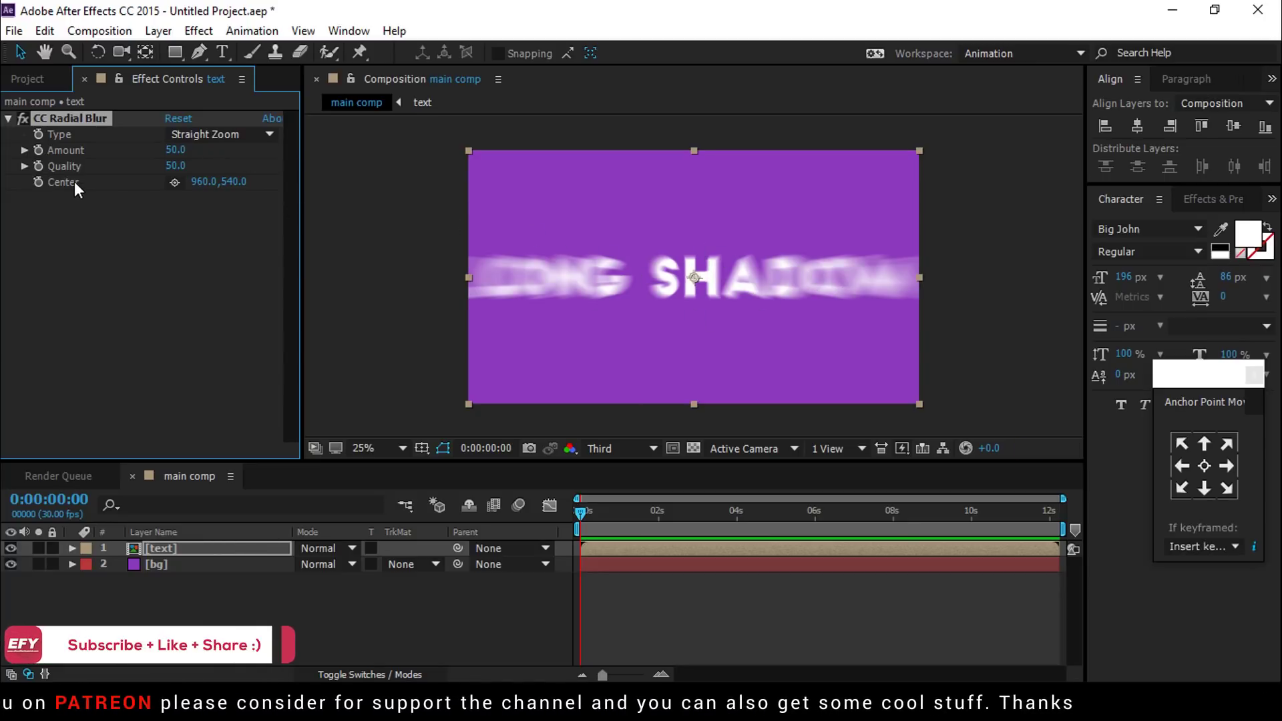
- Move the blur centre to about -320,-380, up-left of the frame, and raise Amount to 84
{"action": "left_click", "coordinate": [175, 183]}
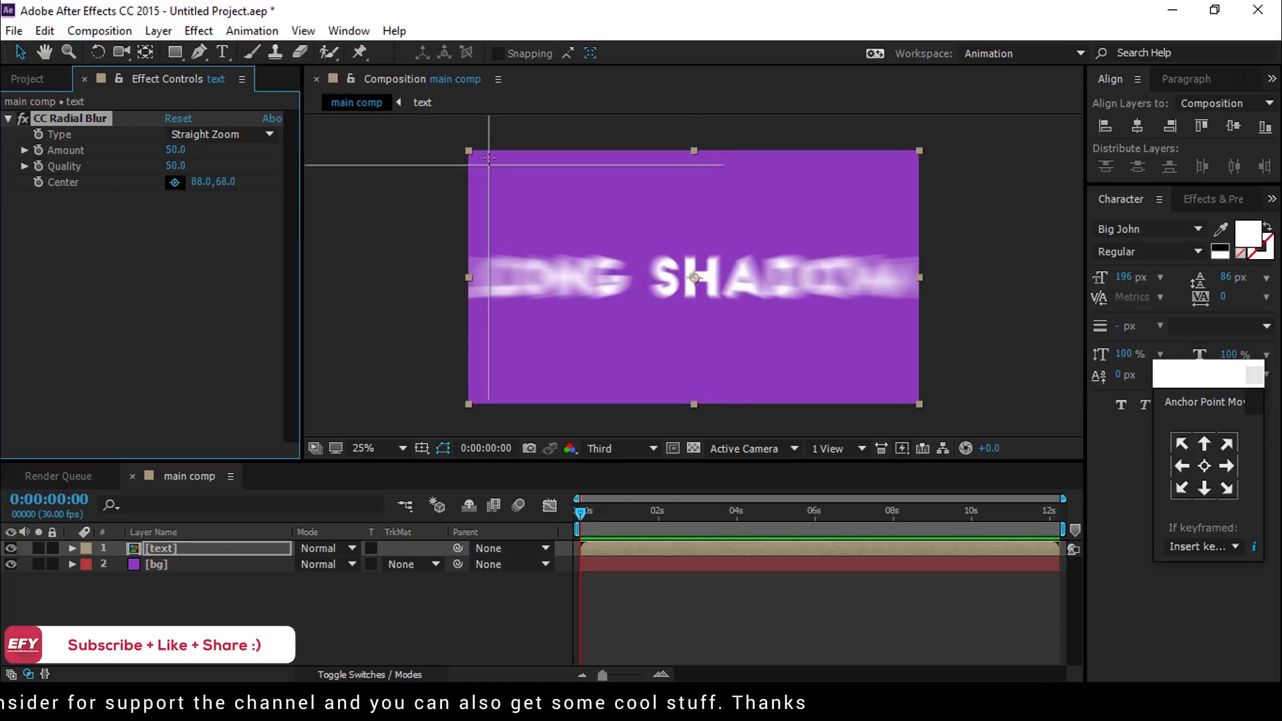
{"action": "left_click", "coordinate": [481, 139]}
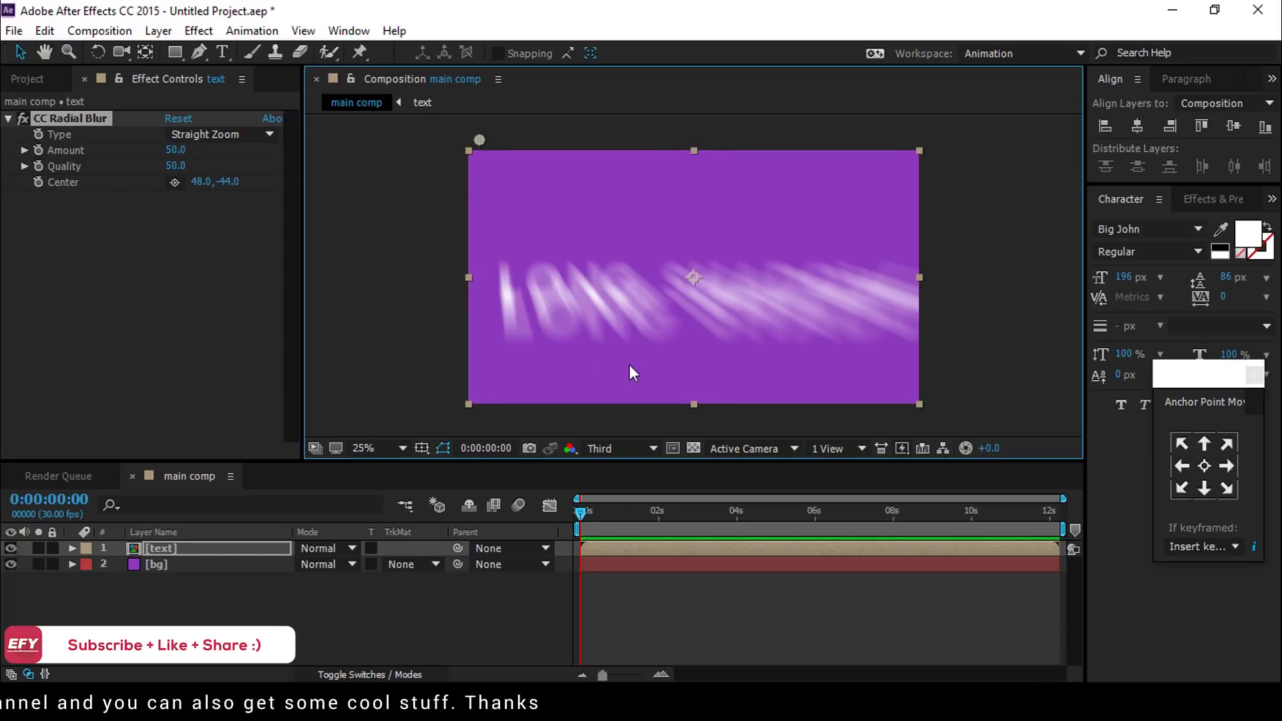
{"action": "key", "text": "comma"}
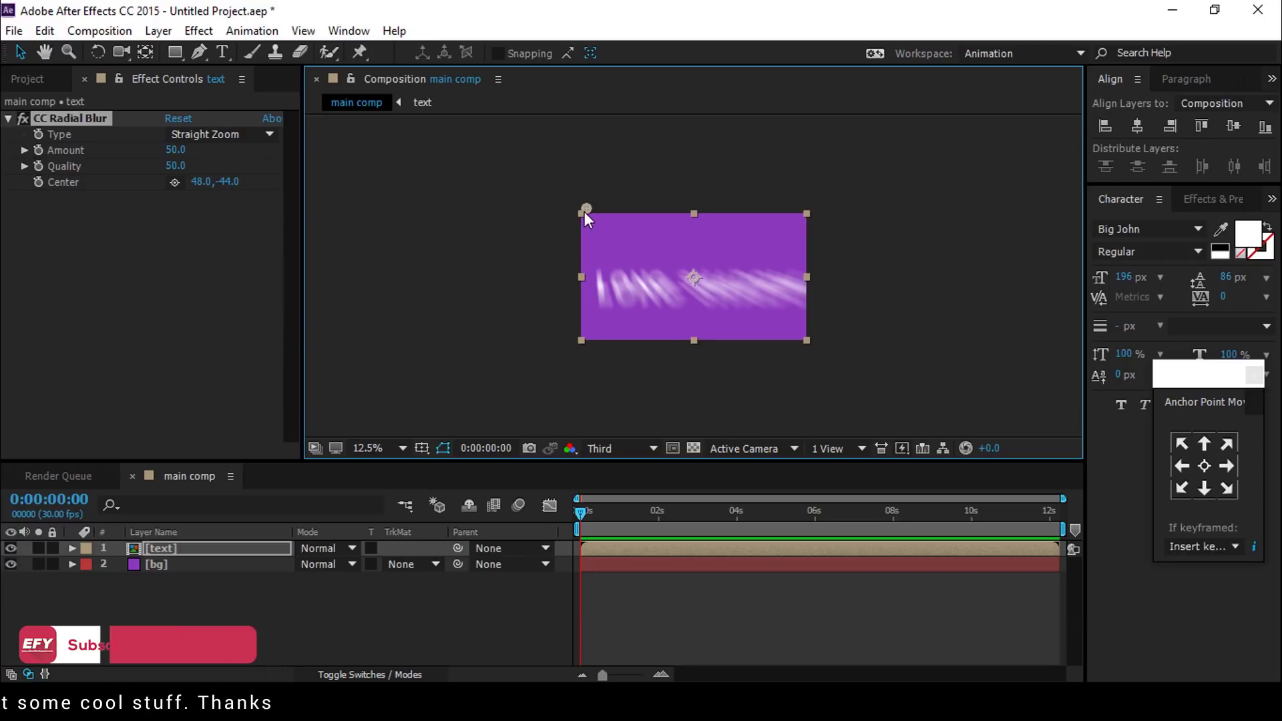
{"action": "left_click_drag", "start_coordinate": [584, 209], "coordinate": [535, 167]}
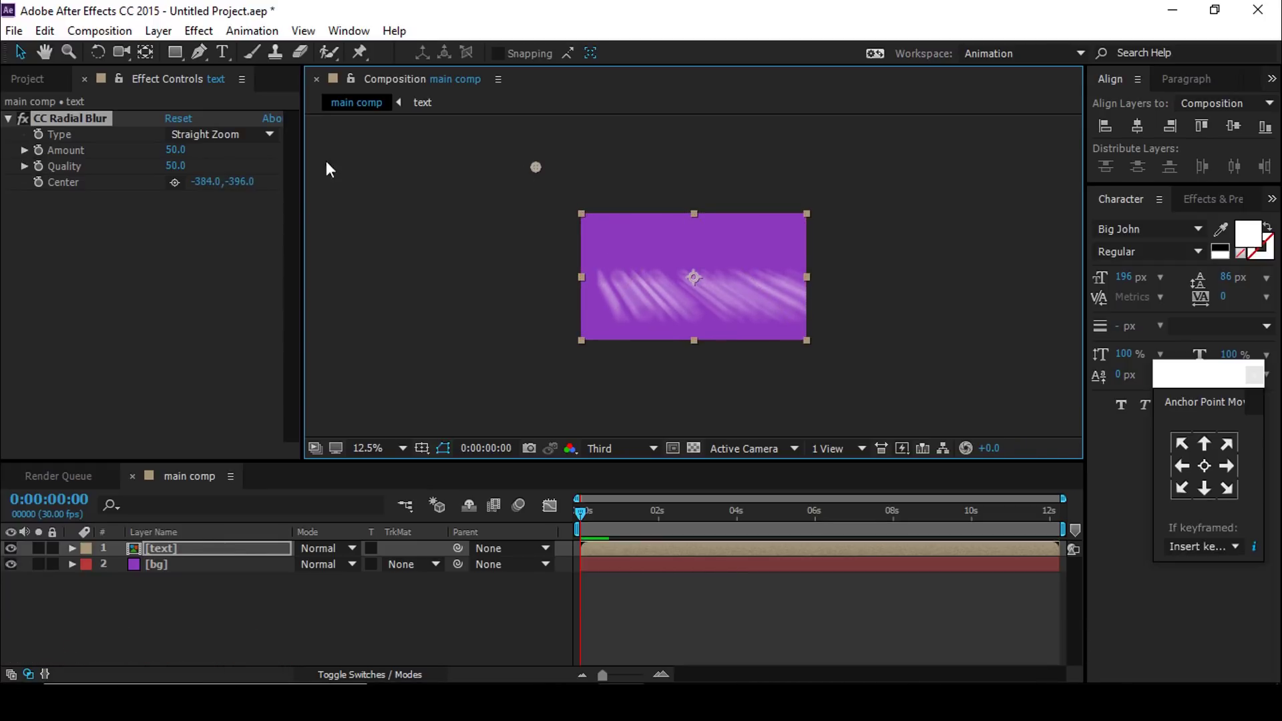
{"action": "left_click_drag", "start_coordinate": [175, 150], "coordinate": [207, 150]}
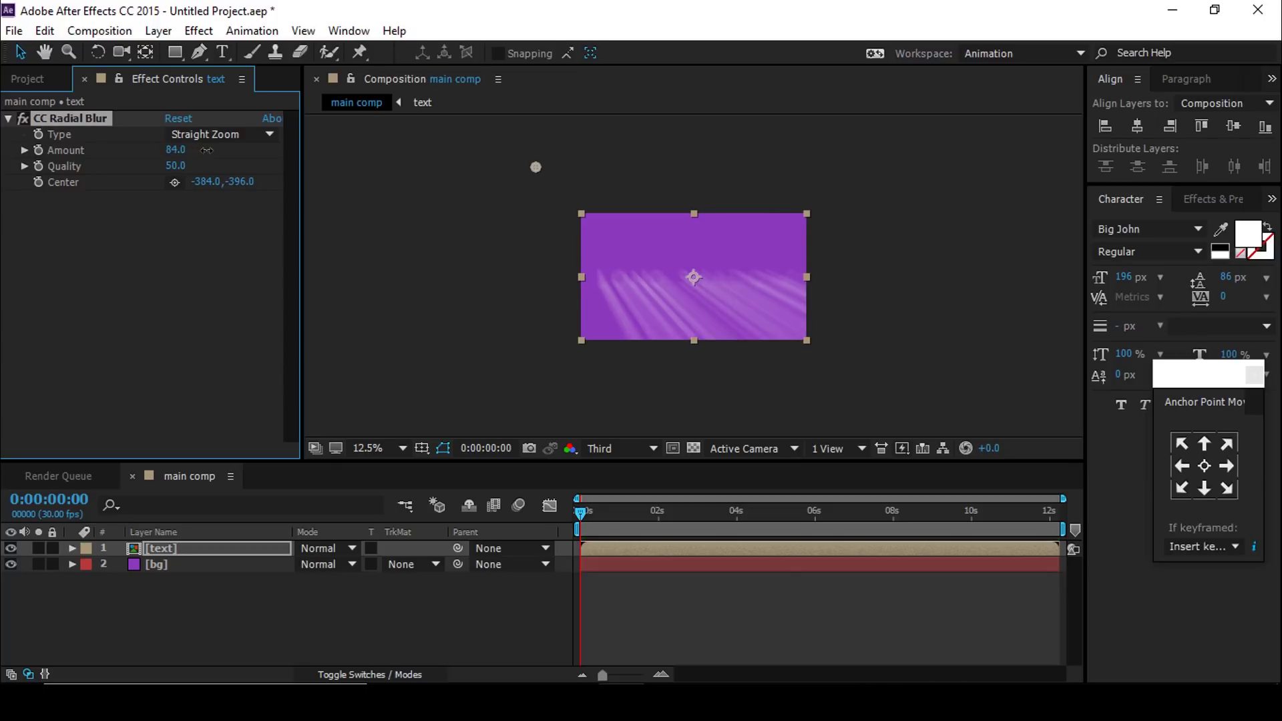
{"action": "left_click_drag", "start_coordinate": [531, 170], "coordinate": [539, 170]}
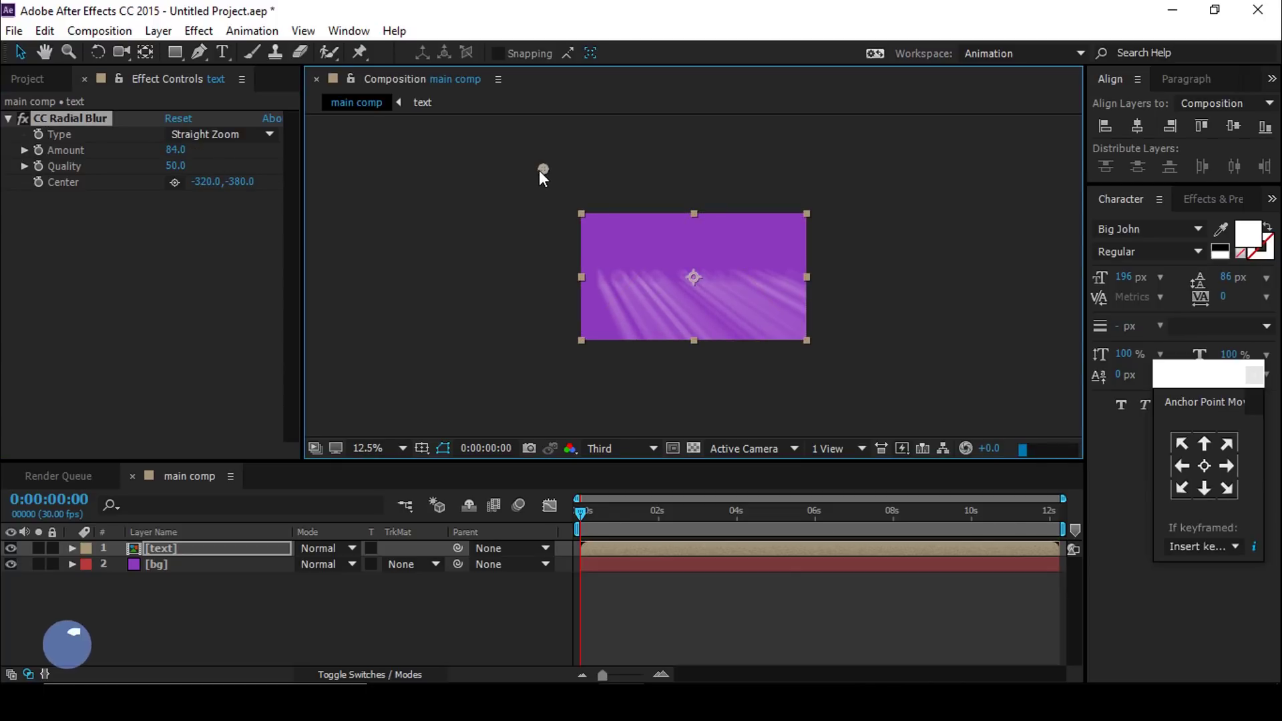
{"action": "left_click", "coordinate": [173, 549]}
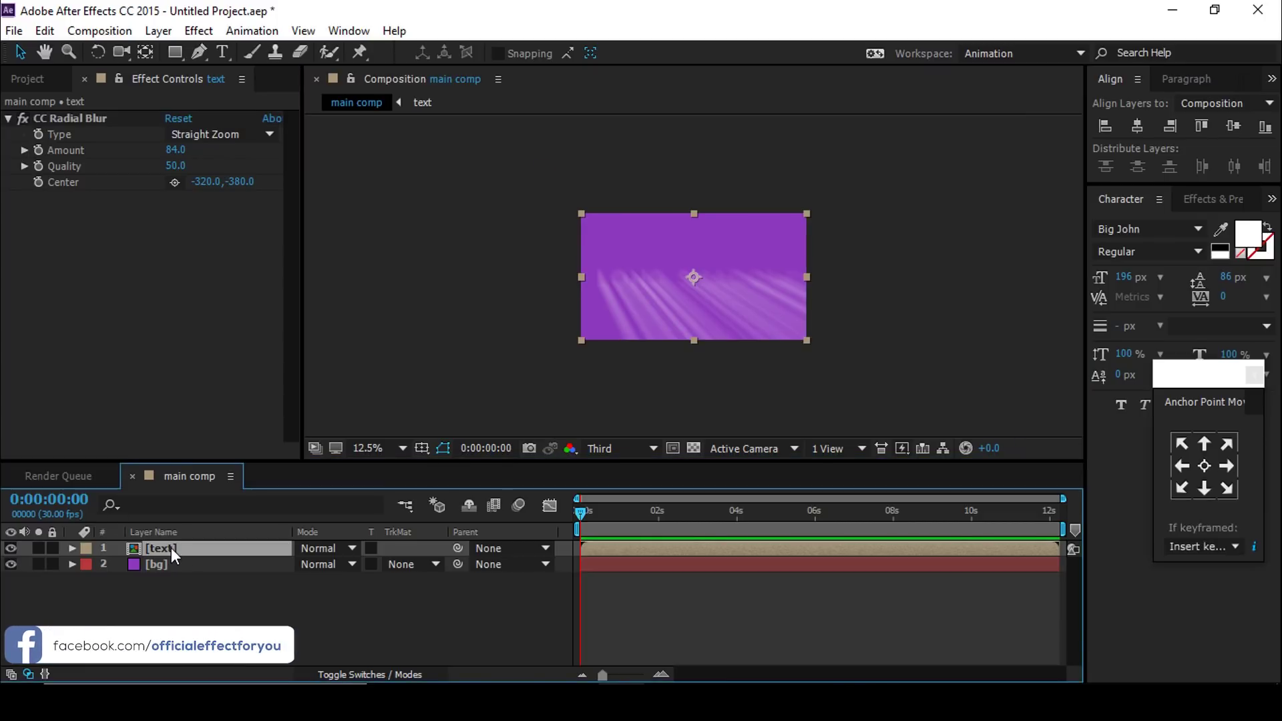
- Apply a black Fill effect to the text layer
{"action": "type", "text": "fill"}
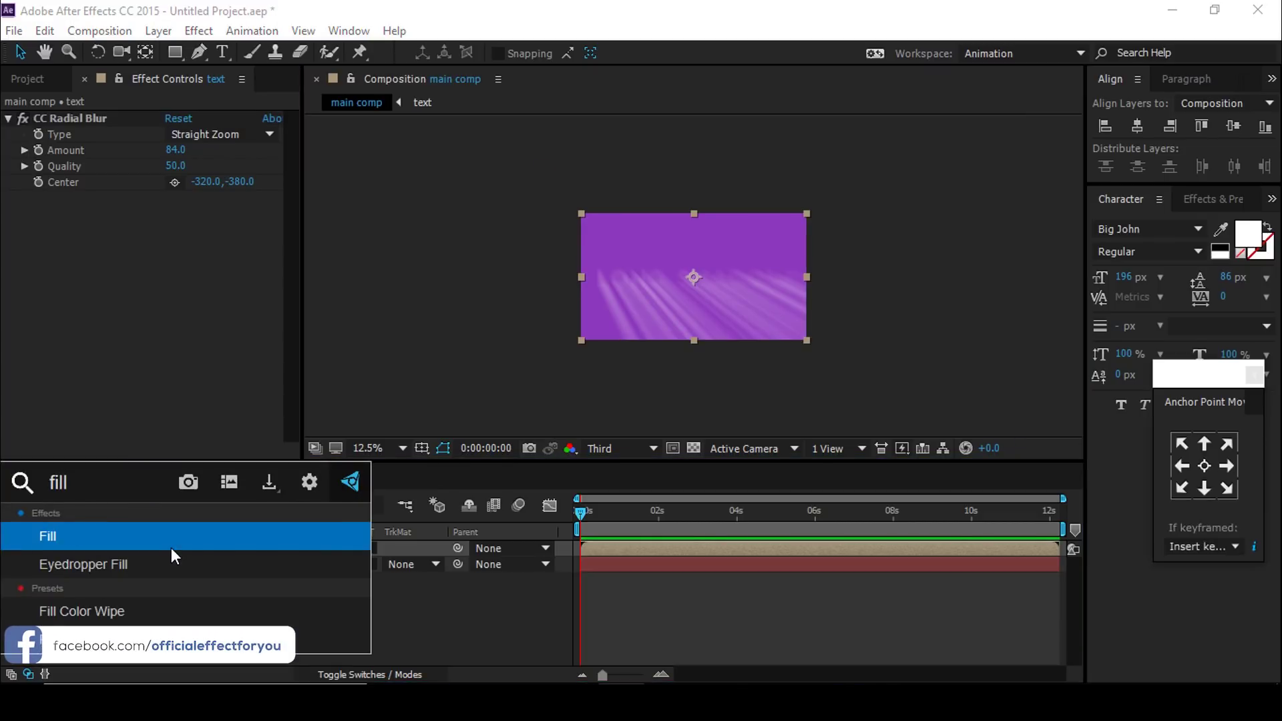
{"action": "left_click", "coordinate": [67, 534]}
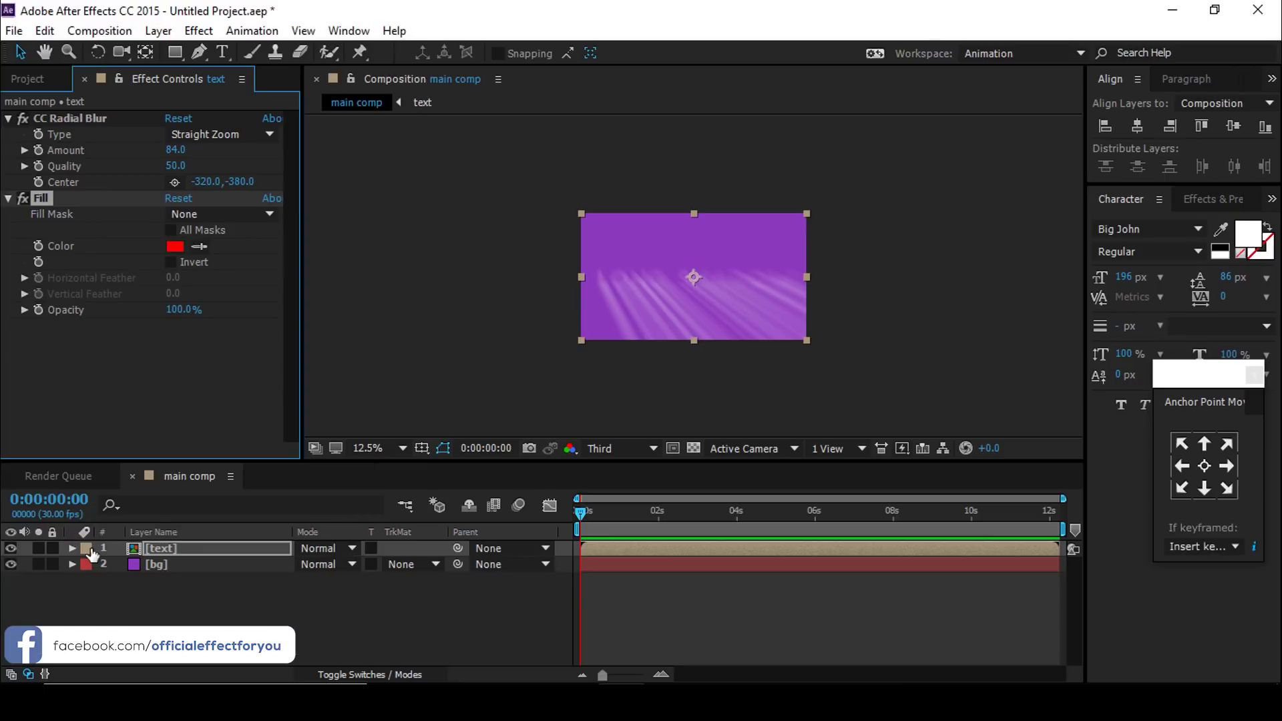
{"action": "left_click", "coordinate": [175, 246]}
{"action": "left_click", "coordinate": [138, 592]}
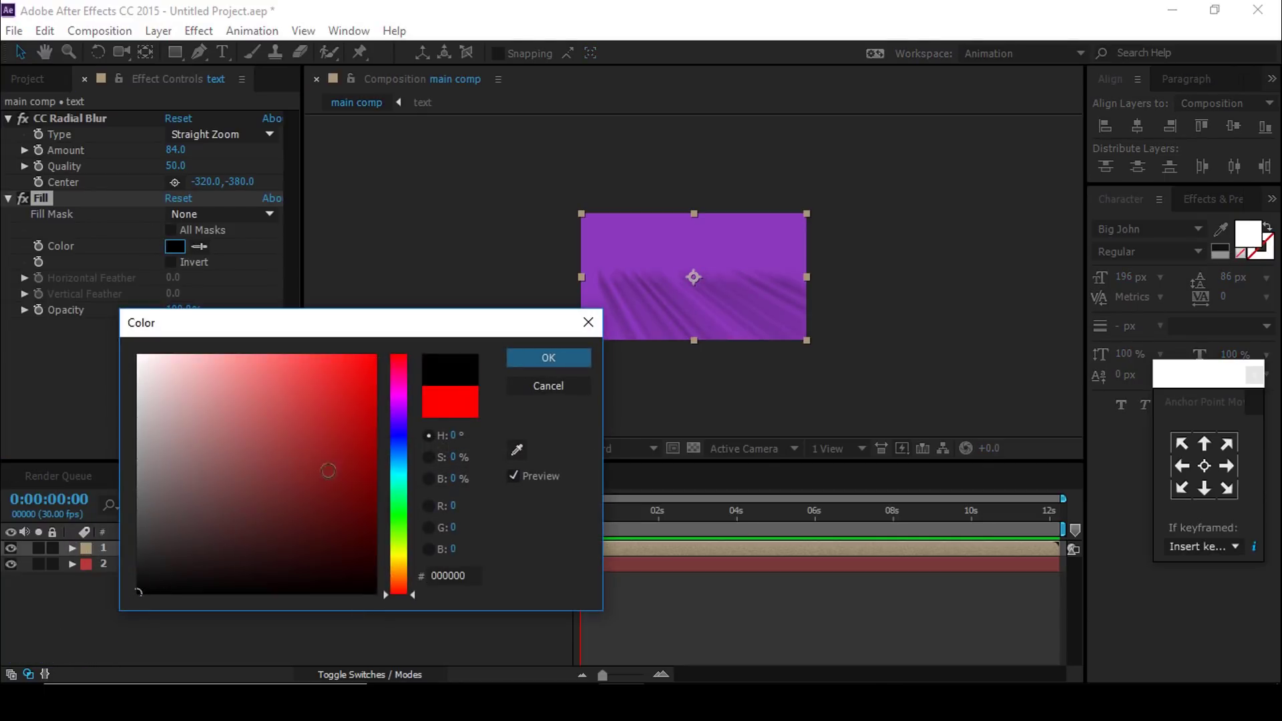
{"action": "left_click", "coordinate": [554, 358]}
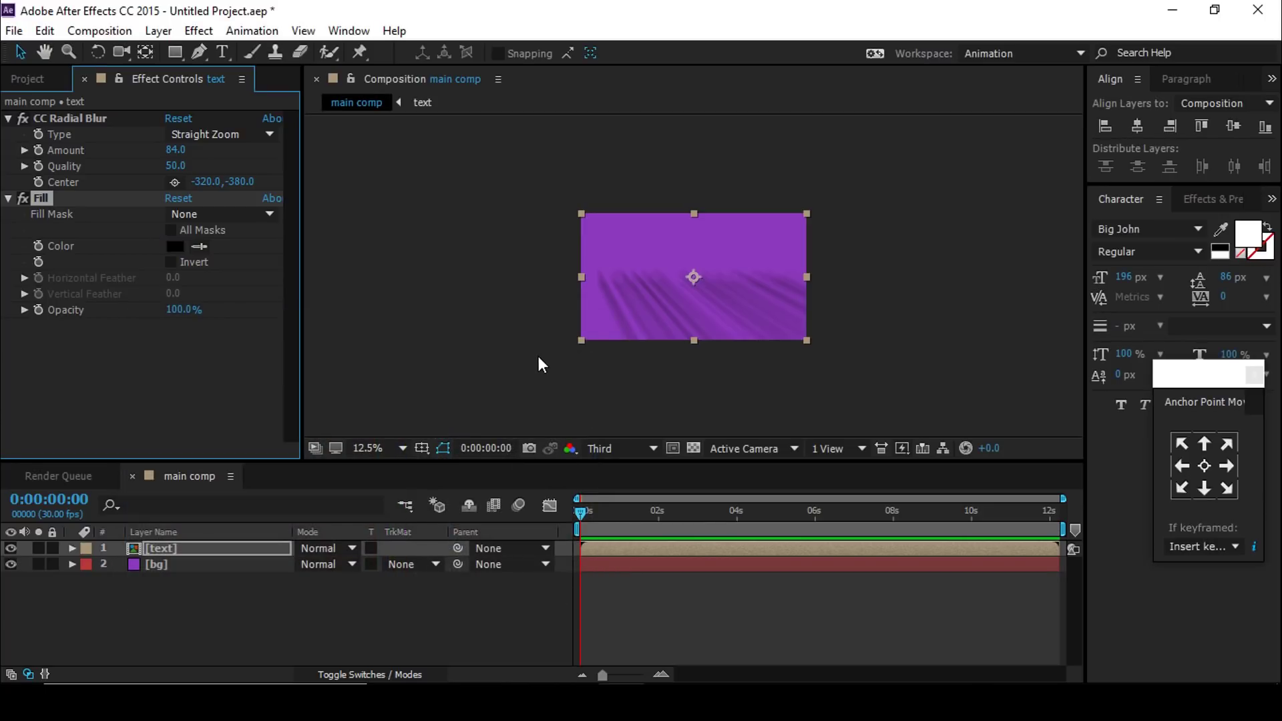
- Add Levels on the Alpha channel with Input White 0 and Gamma 0
{"action": "left_click", "coordinate": [173, 550]}
{"action": "key", "text": "ctrl+space"}
{"action": "type", "text": "le"}
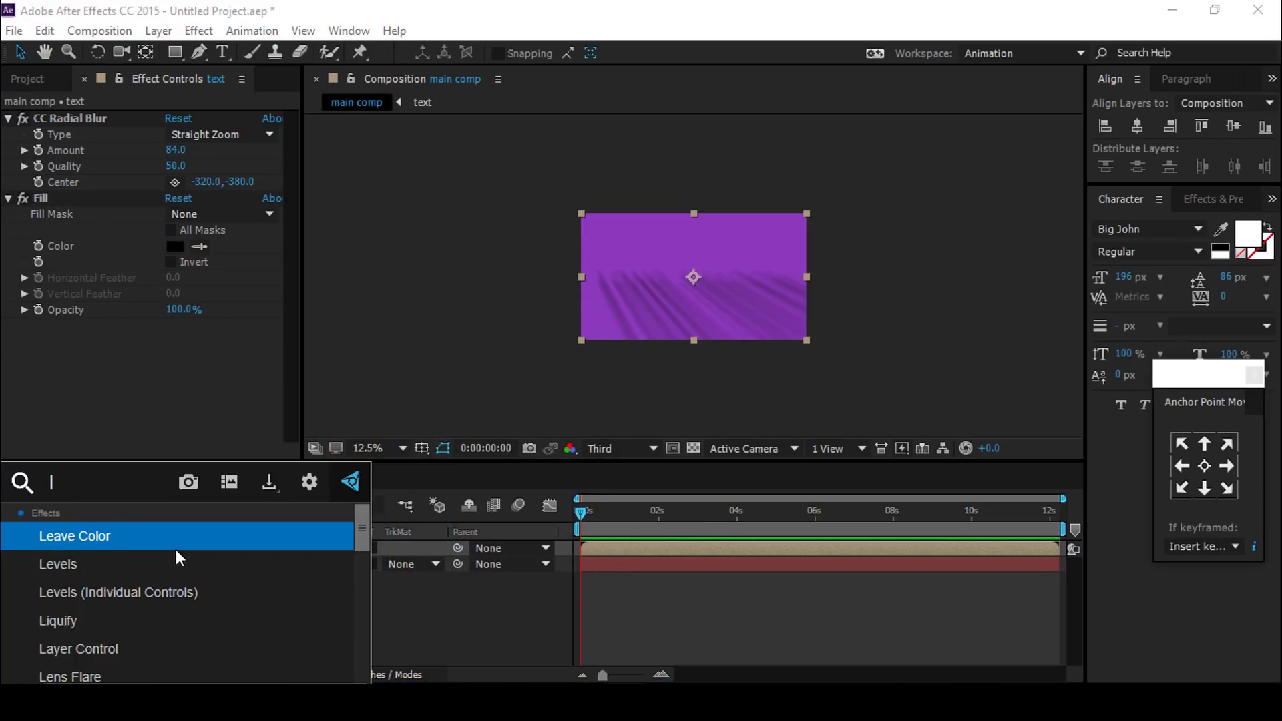
{"action": "left_click", "coordinate": [69, 566]}
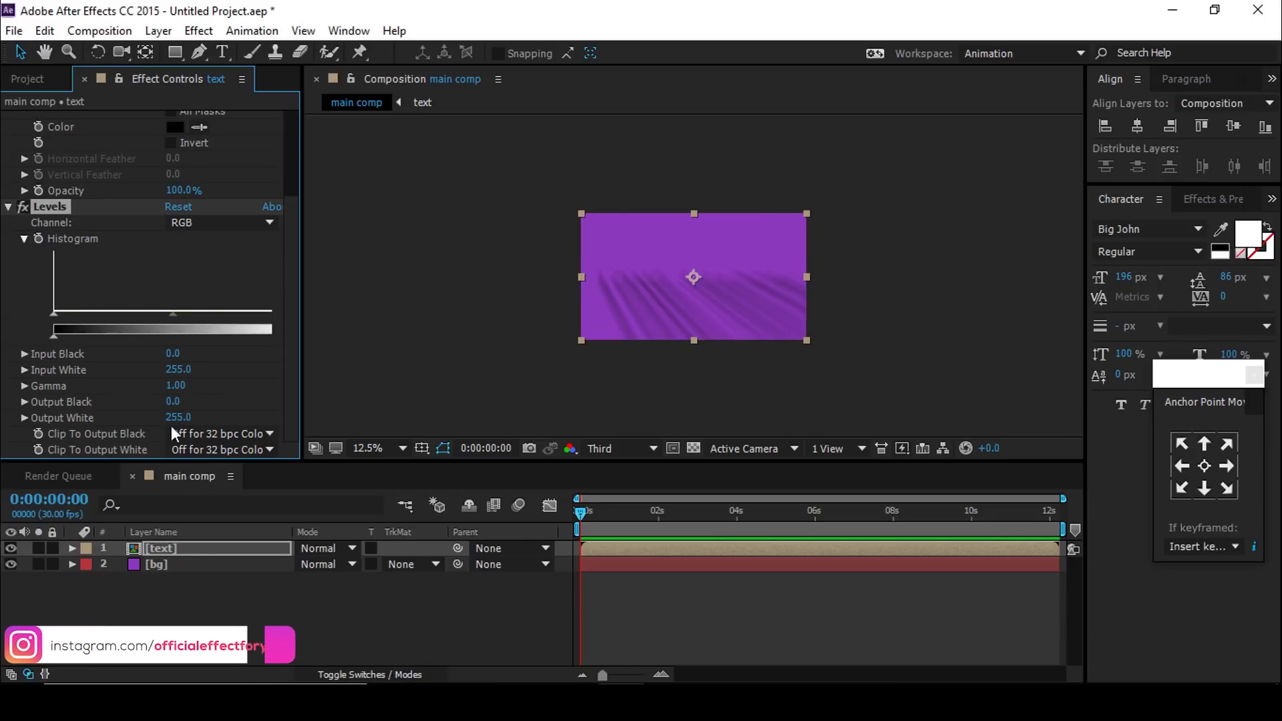
{"action": "left_click", "coordinate": [203, 223]}
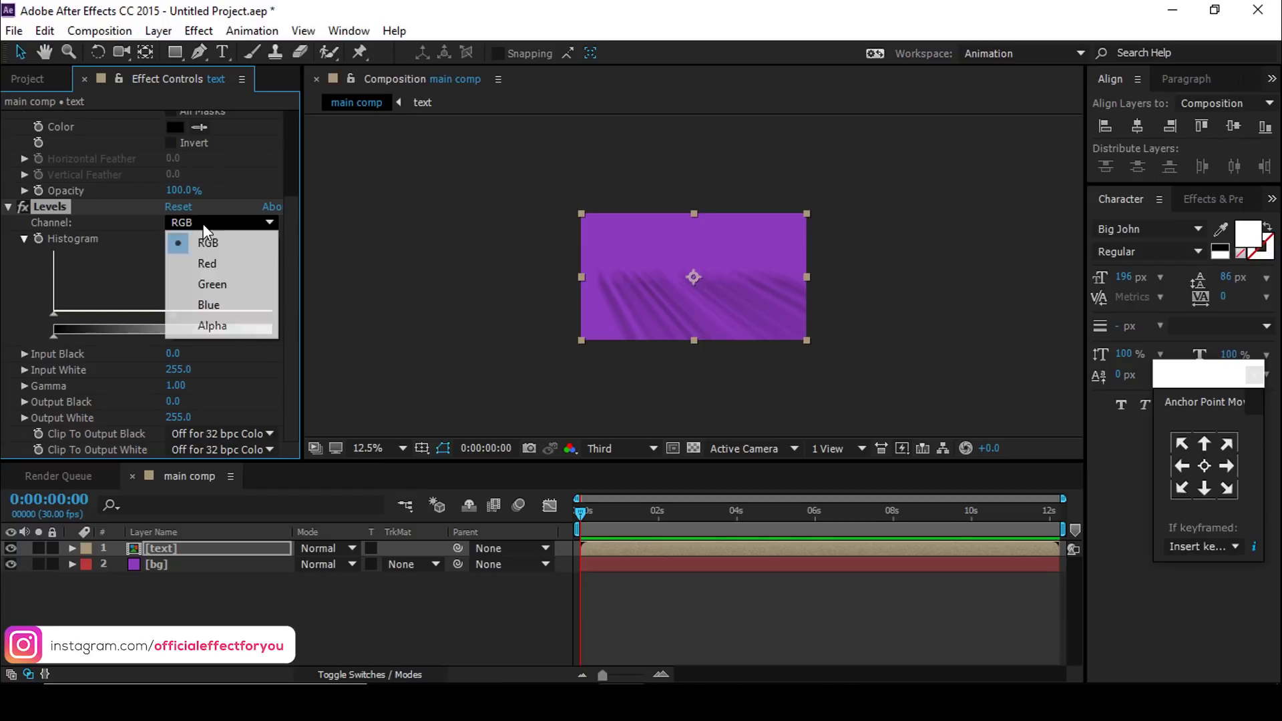
{"action": "left_click", "coordinate": [212, 325]}
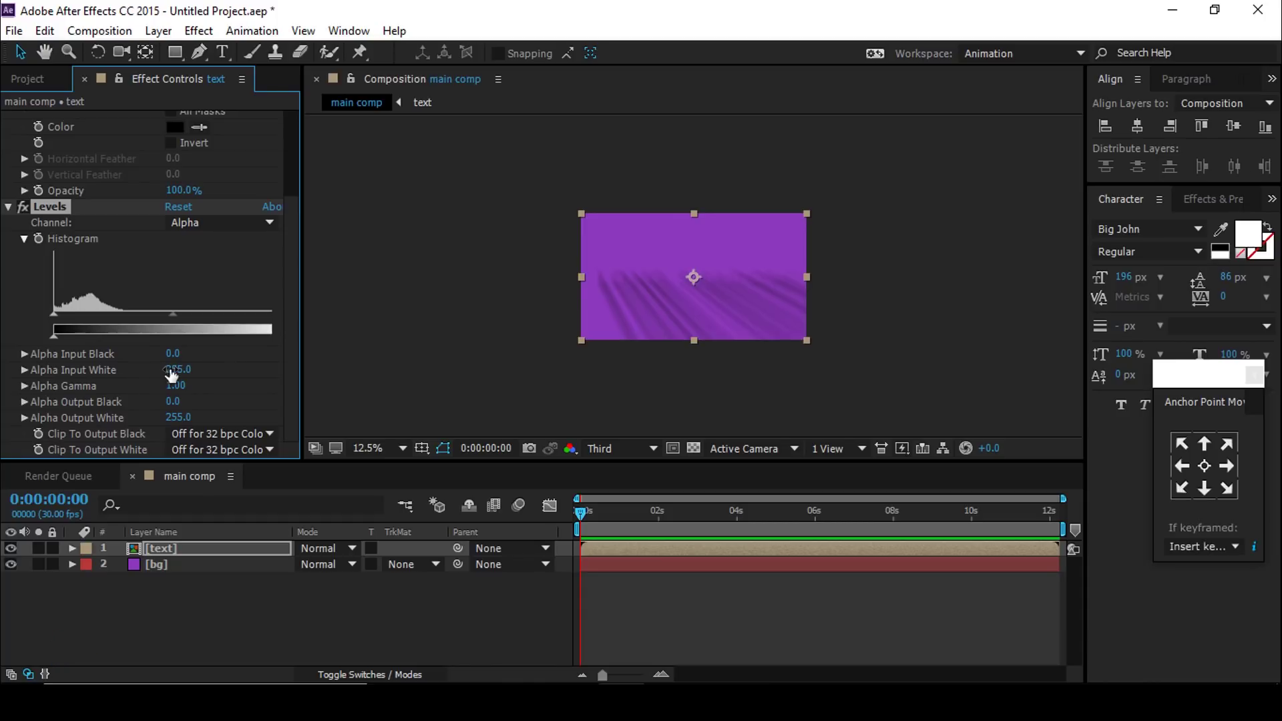
{"action": "left_click", "coordinate": [171, 369]}
{"action": "key", "text": "Return"}
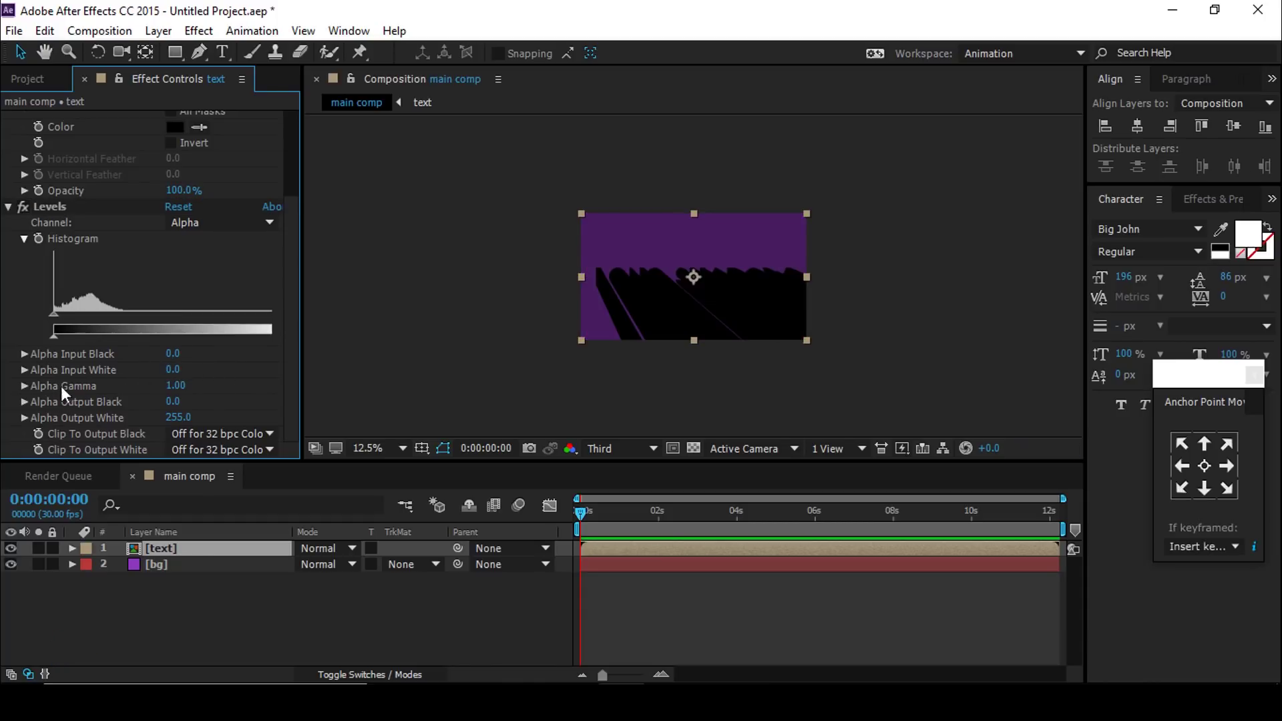
{"action": "left_click", "coordinate": [176, 388]}
{"action": "type", "text": "0"}
{"action": "key", "text": "Return"}
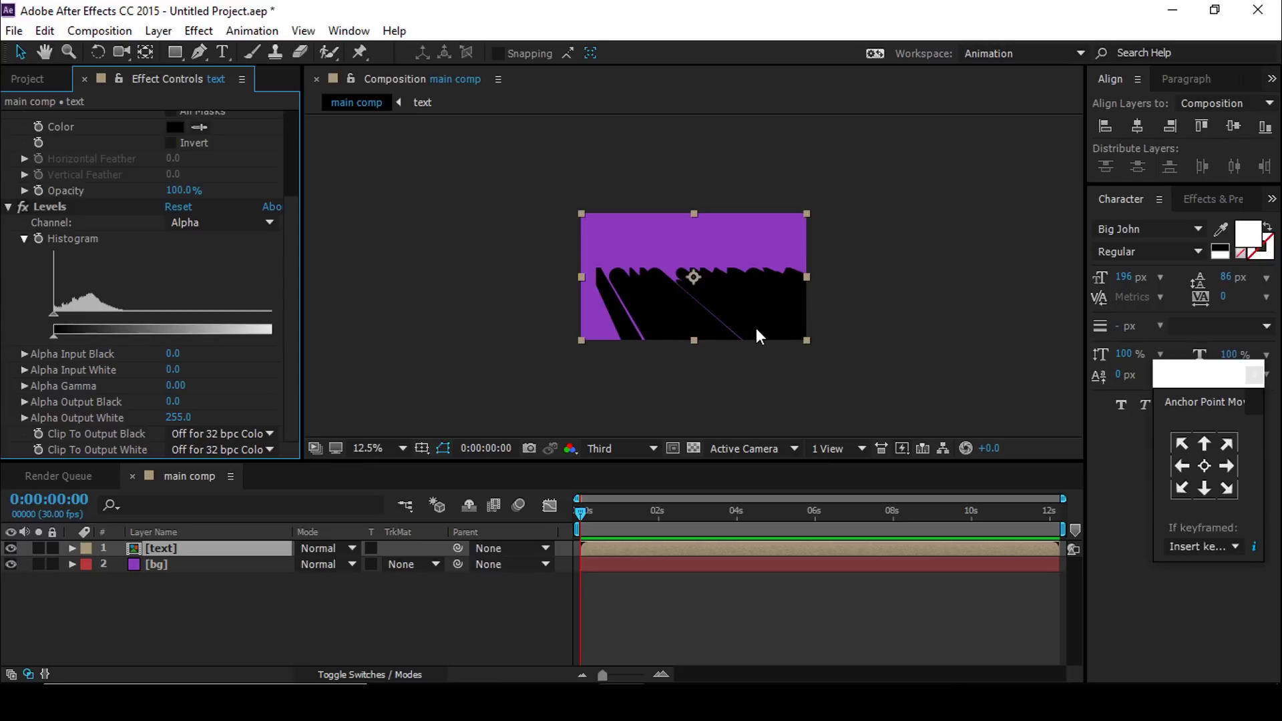
- Add CC Composite below Levels, keeping Composite Original at In front
{"action": "left_click", "coordinate": [9, 207]}
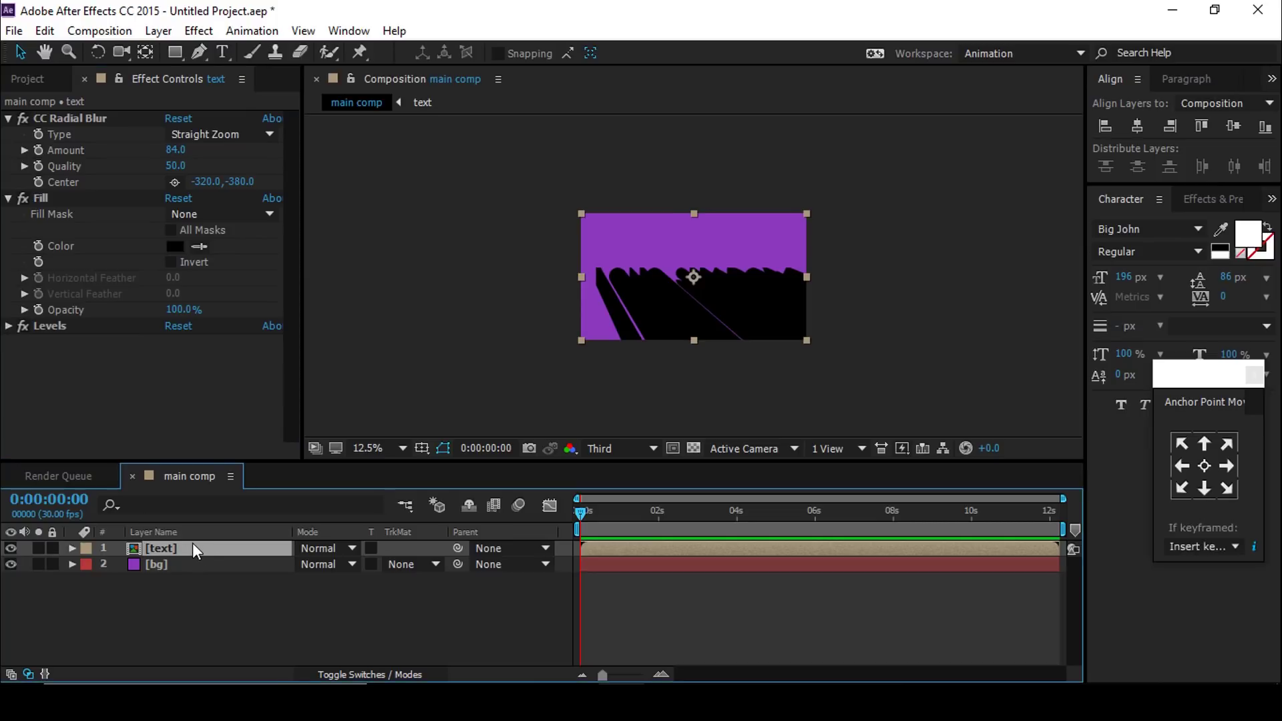
{"action": "key", "text": "ctrl+space"}
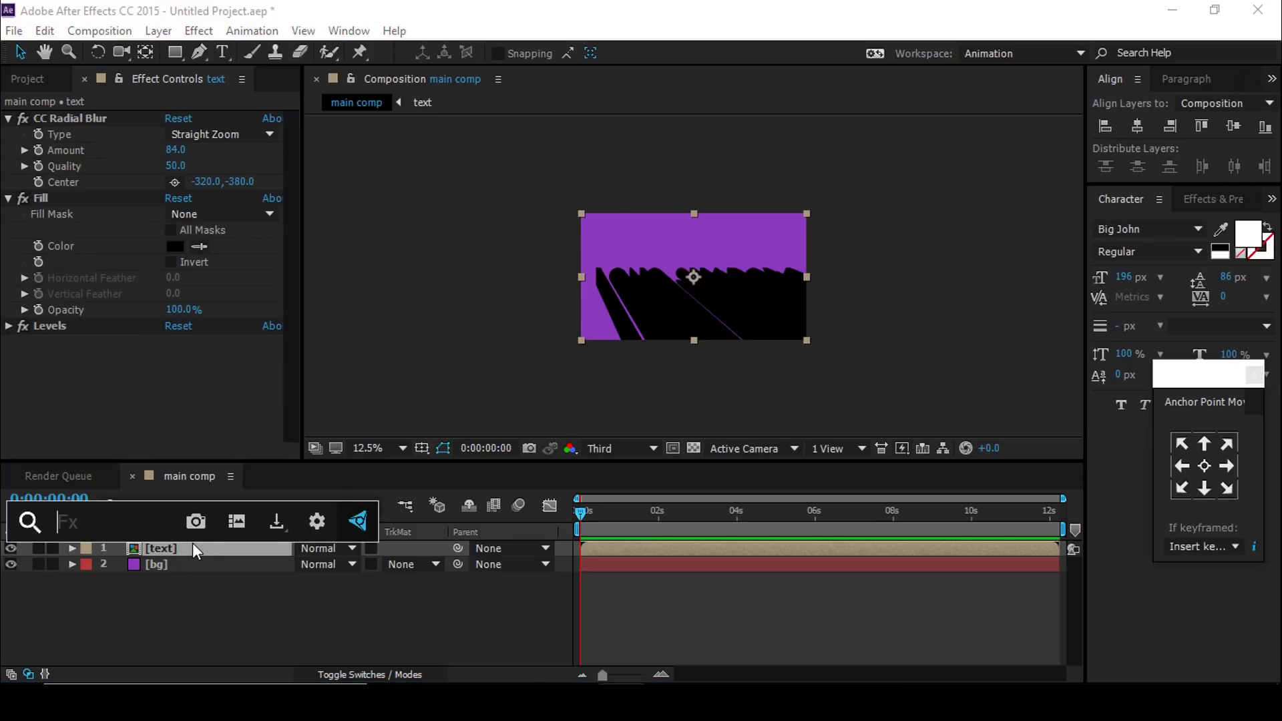
{"action": "type", "text": "cc"}
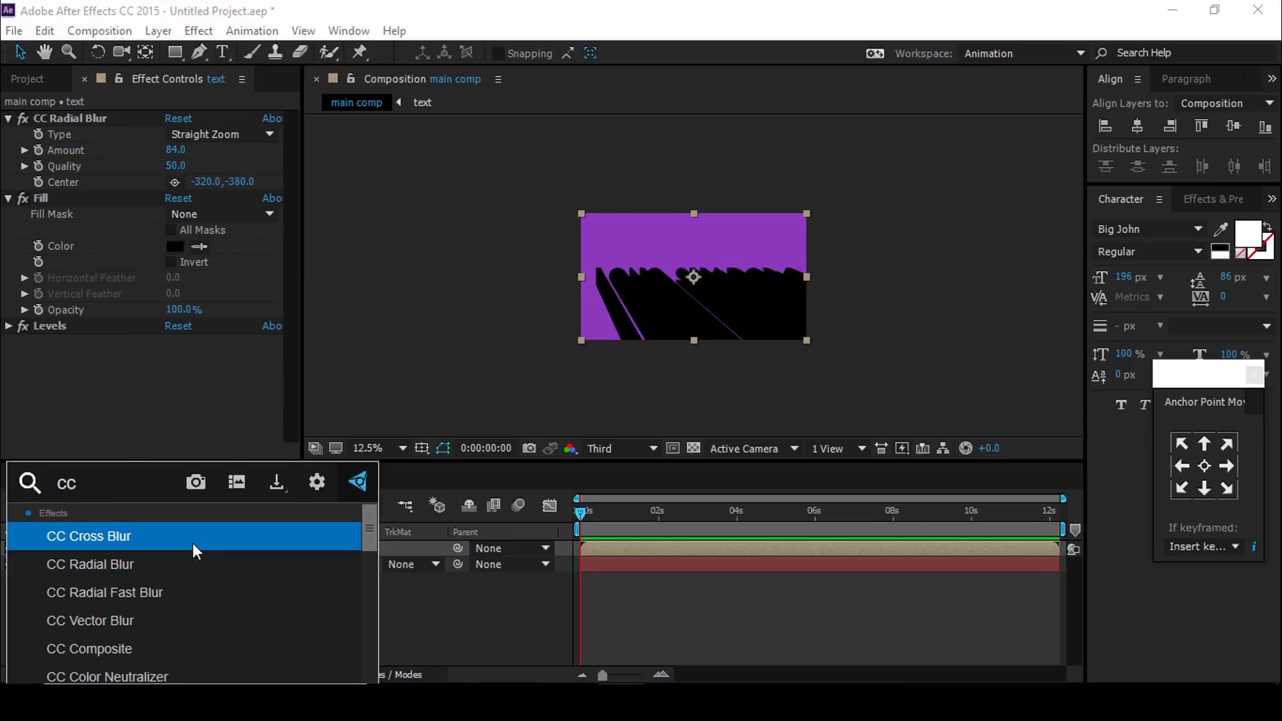
{"action": "type", "text": " co"}
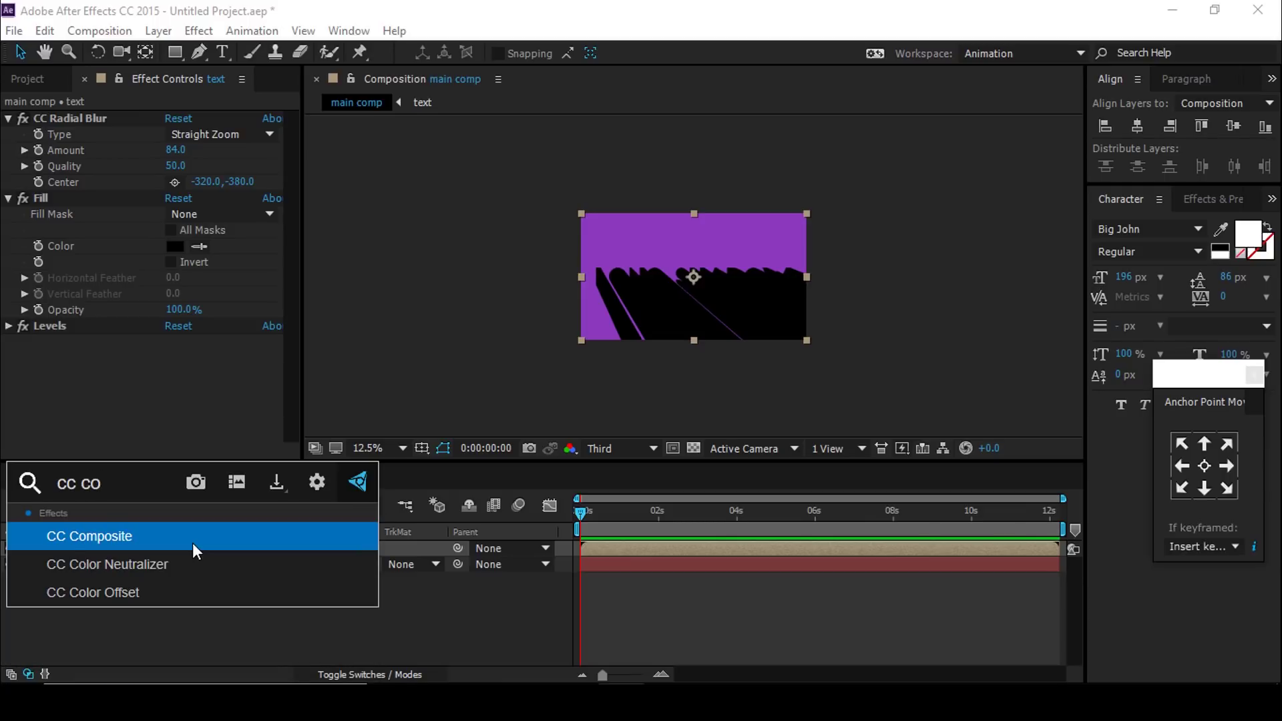
{"action": "left_click", "coordinate": [109, 544]}
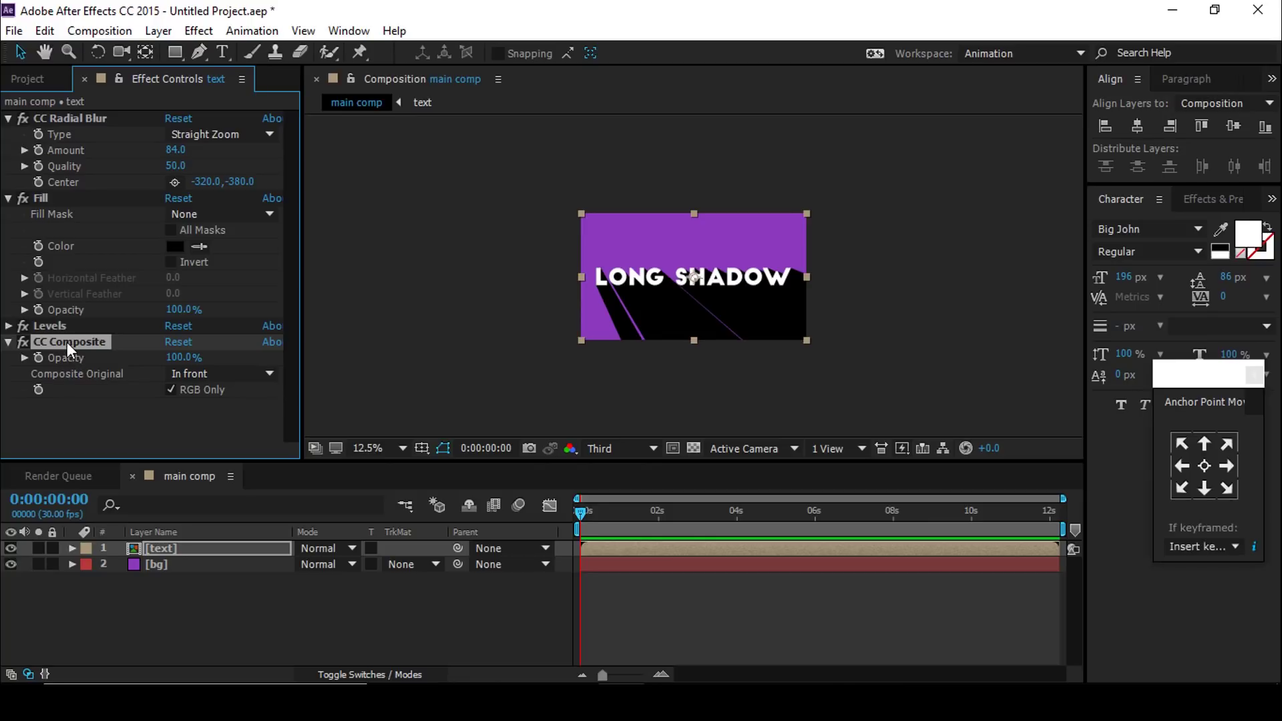
{"action": "left_click_drag", "start_coordinate": [67, 341], "coordinate": [65, 200]}
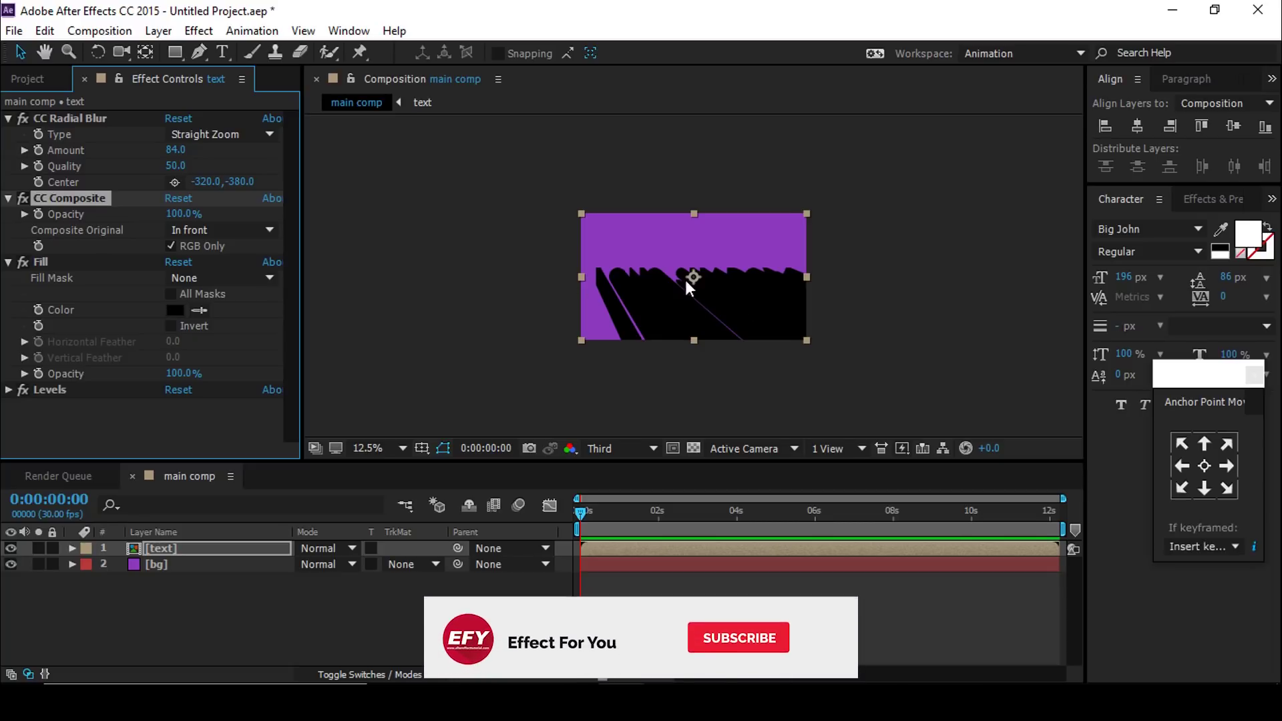
{"action": "left_click_drag", "start_coordinate": [79, 202], "coordinate": [76, 361]}
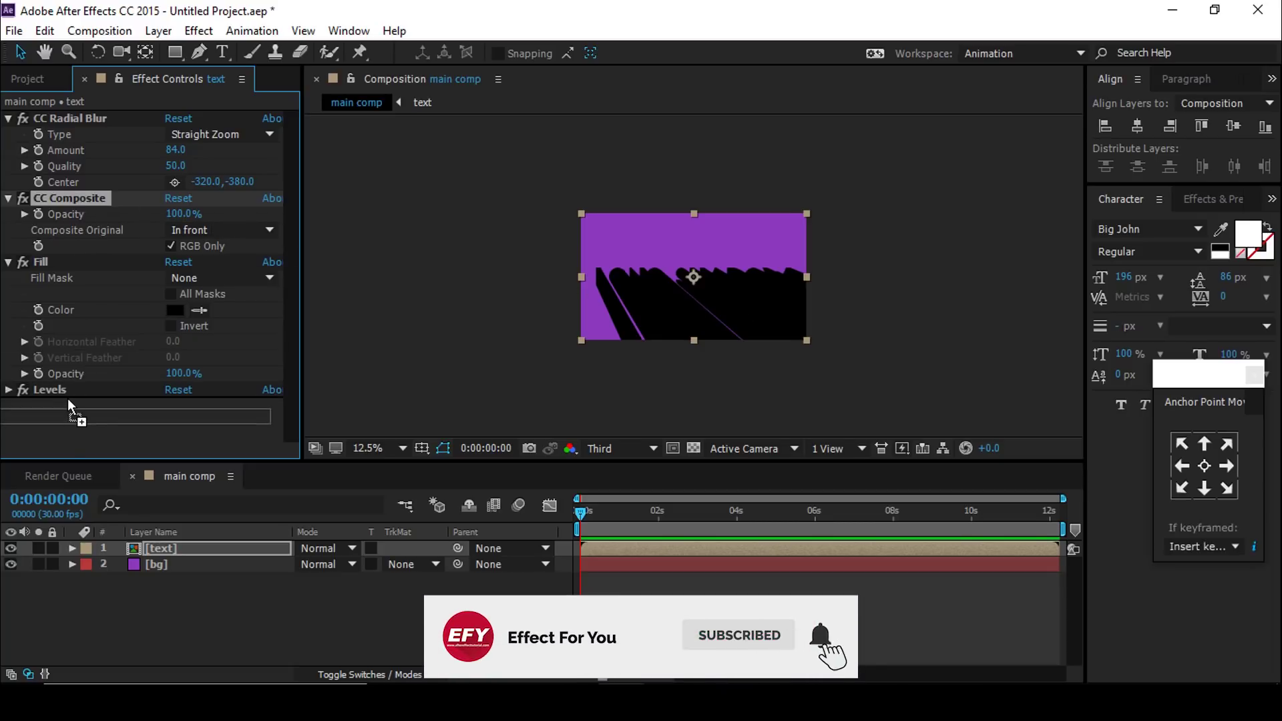
{"action": "left_click_drag", "start_coordinate": [69, 405], "coordinate": [75, 408]}
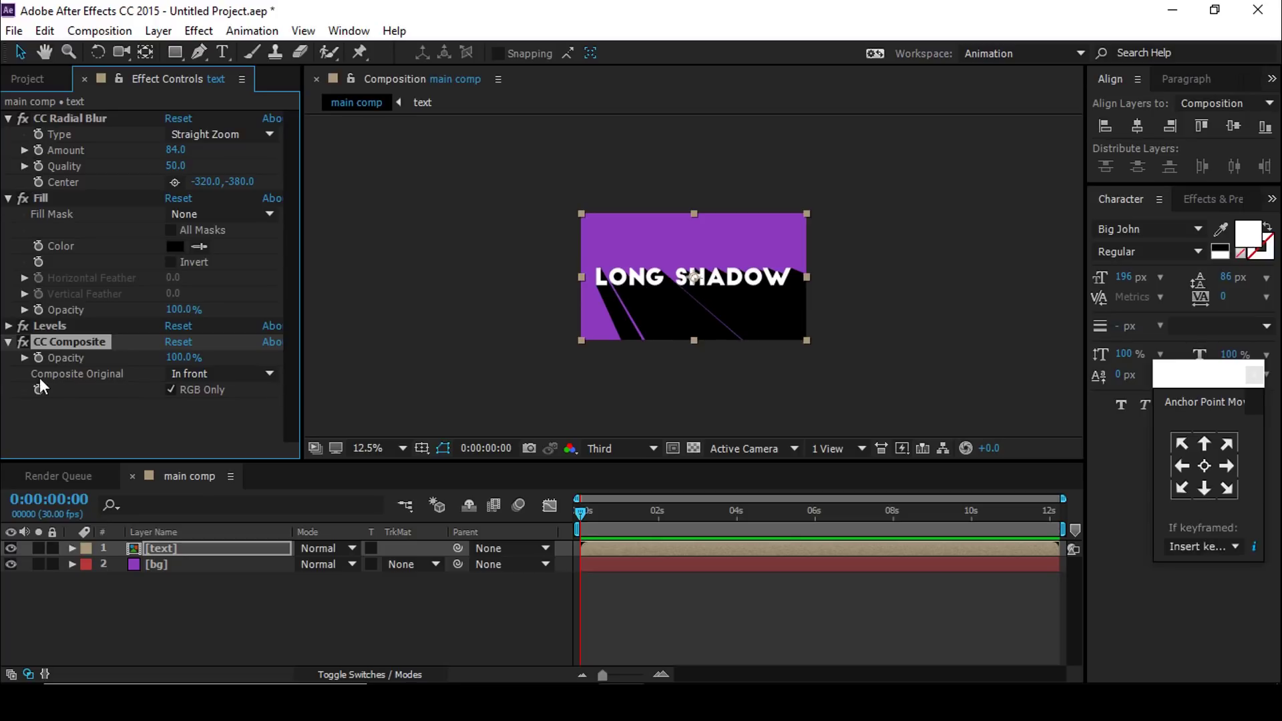
{"action": "left_click", "coordinate": [227, 375]}
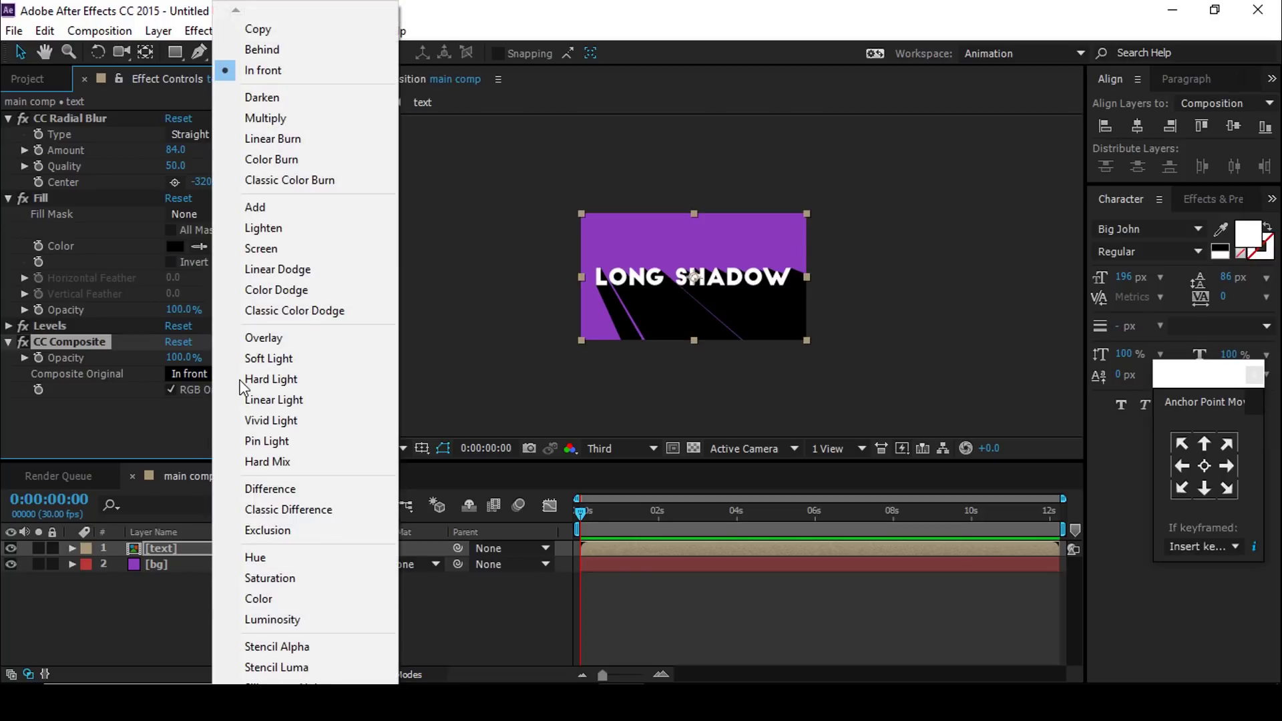
{"action": "left_click", "coordinate": [267, 71]}
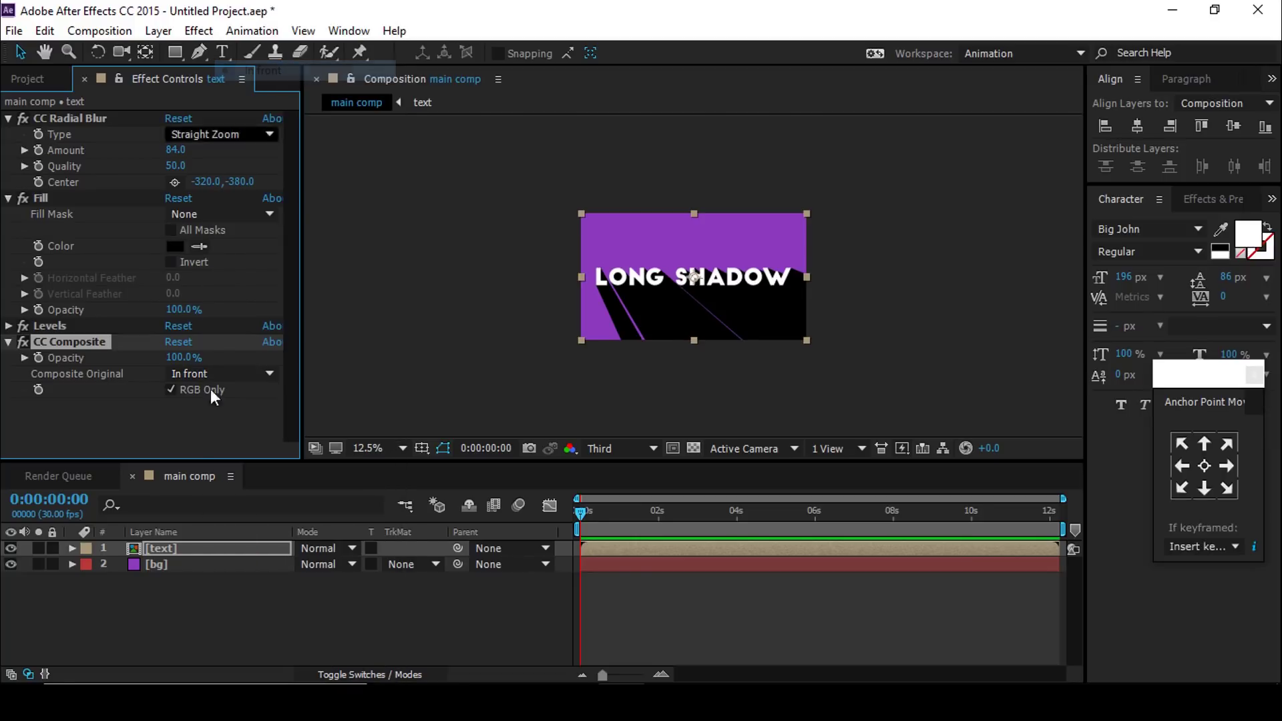
{"action": "left_click", "coordinate": [175, 423]}
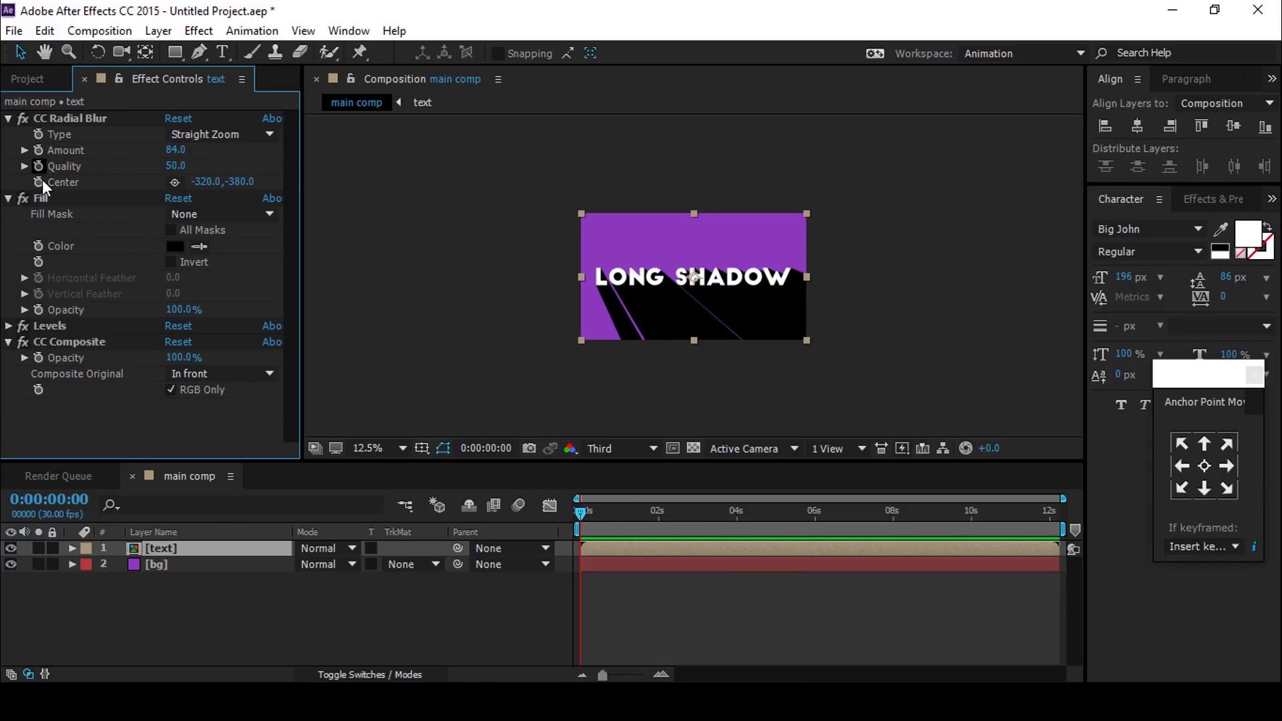
- Keyframe the radial blur Center from -320,-380 at 0 s to about 2168,-412 at 1:19
{"action": "left_click", "coordinate": [73, 120]}
{"action": "left_click", "coordinate": [39, 182]}
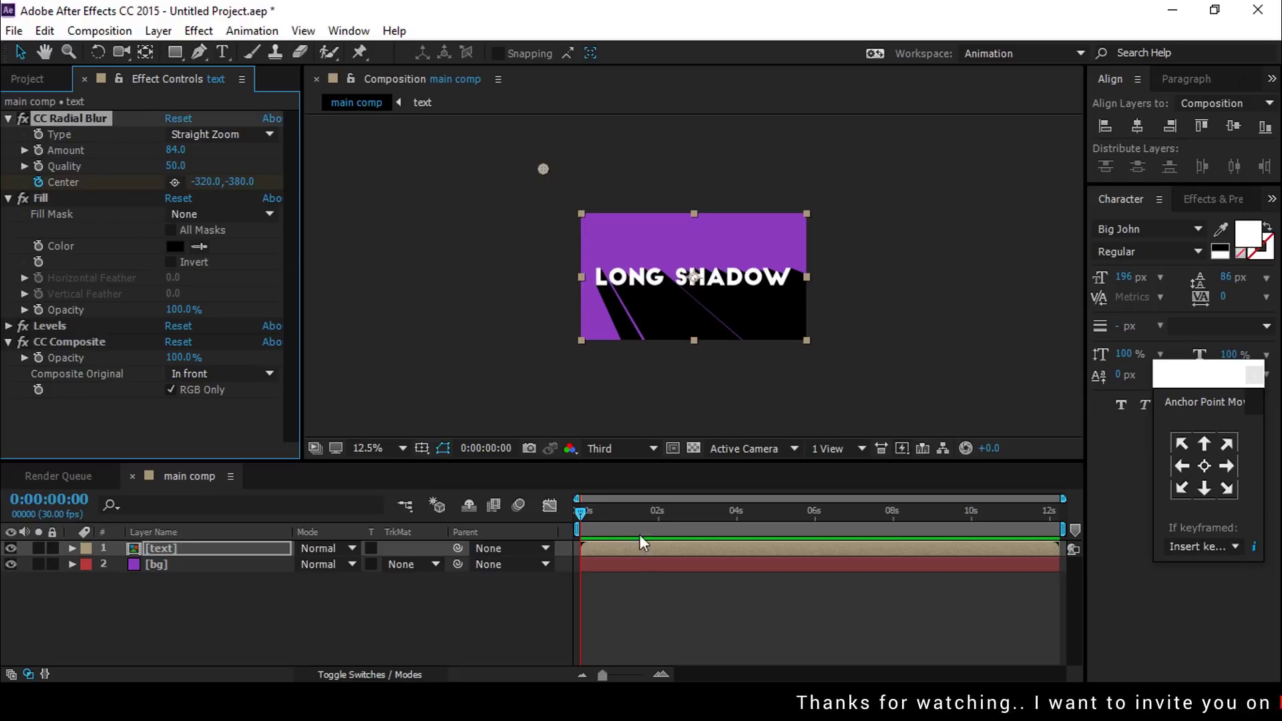
{"action": "left_click_drag", "start_coordinate": [580, 513], "coordinate": [645, 517]}
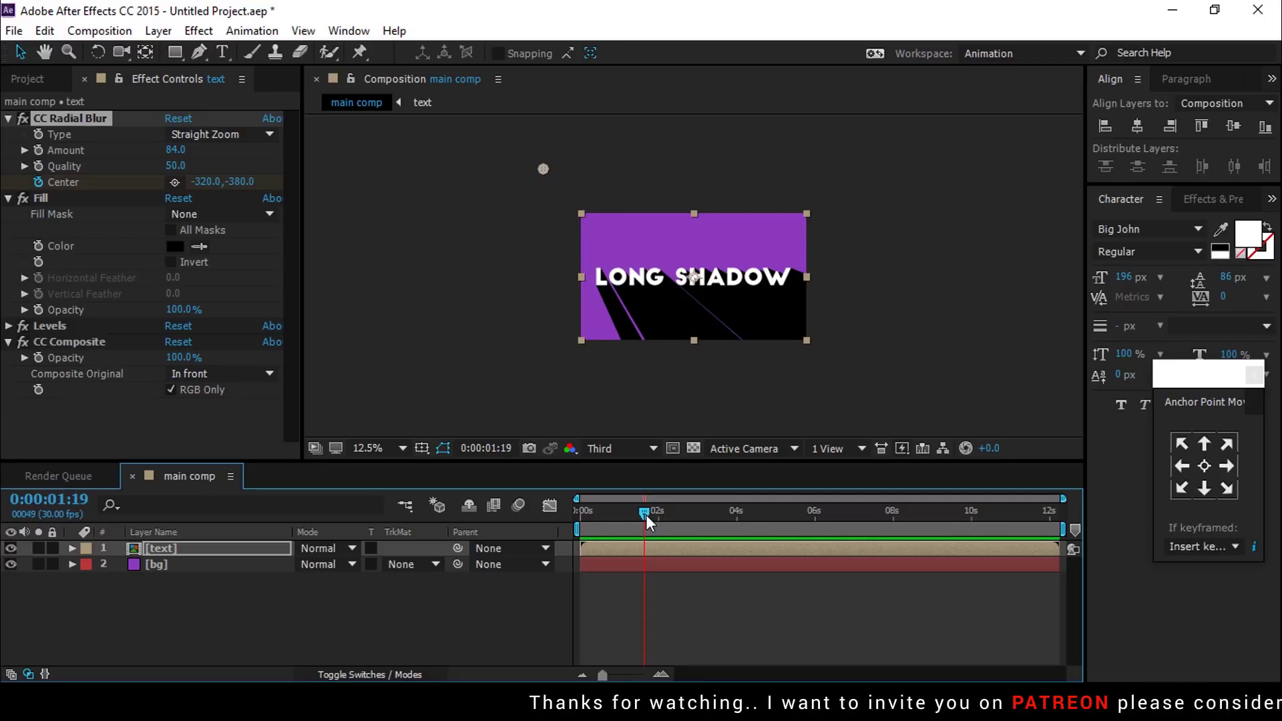
{"action": "left_click_drag", "start_coordinate": [544, 172], "coordinate": [835, 169]}
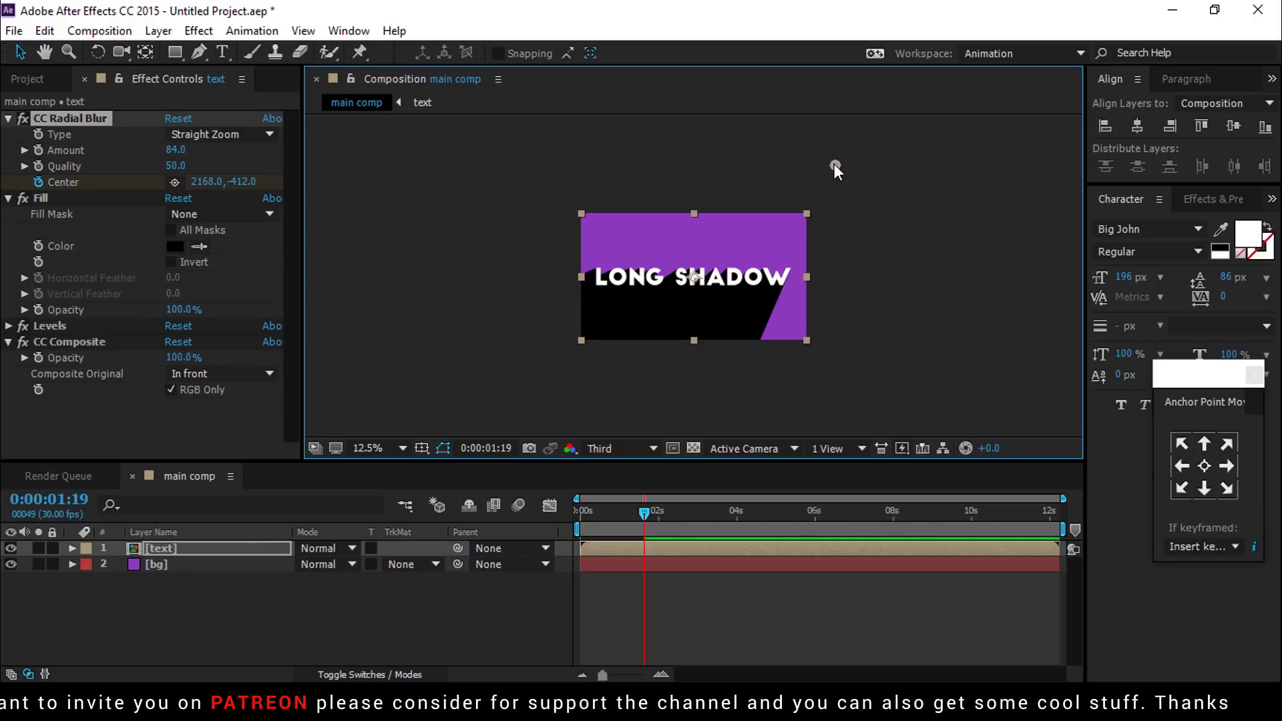
{"action": "left_click_drag", "start_coordinate": [648, 514], "coordinate": [643, 514]}
{"action": "key", "text": "Home"}
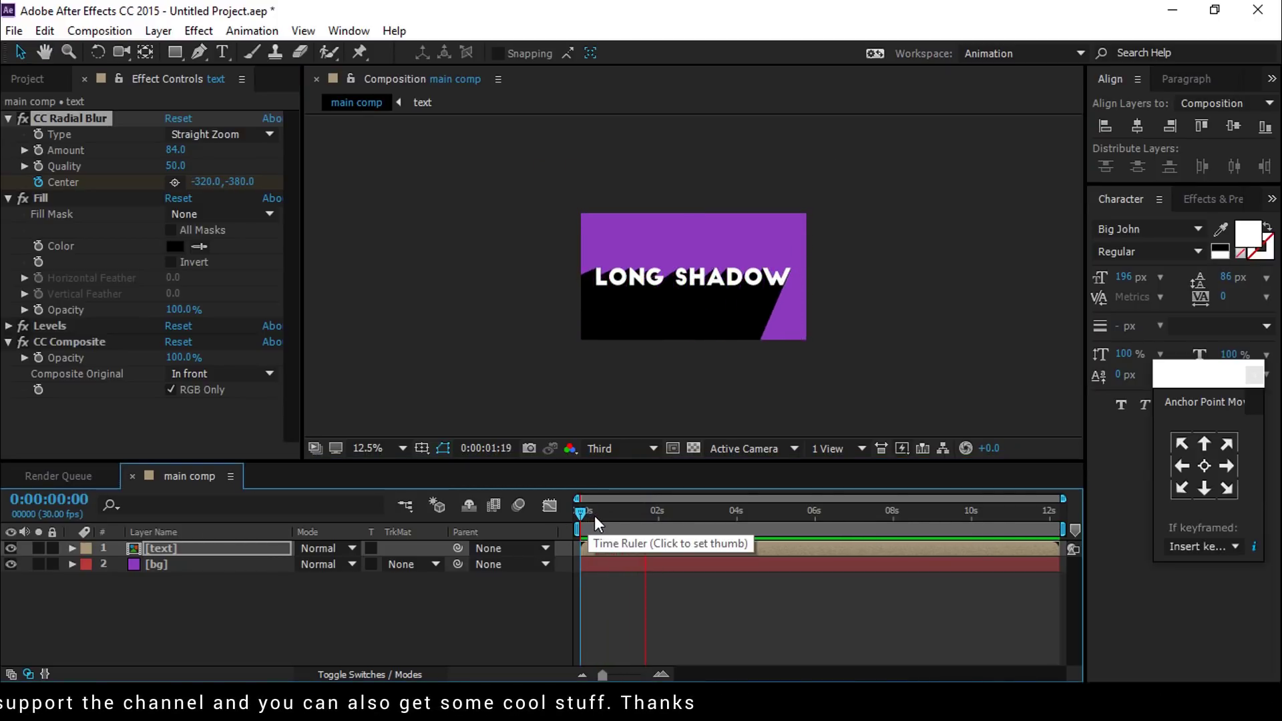
{"action": "mouse_move", "coordinate": [584, 518]}
{"action": "left_mouse_down"}
{"action": "mouse_move", "coordinate": [652, 518]}
{"action": "mouse_move", "coordinate": [584, 518]}
{"action": "left_mouse_up"}
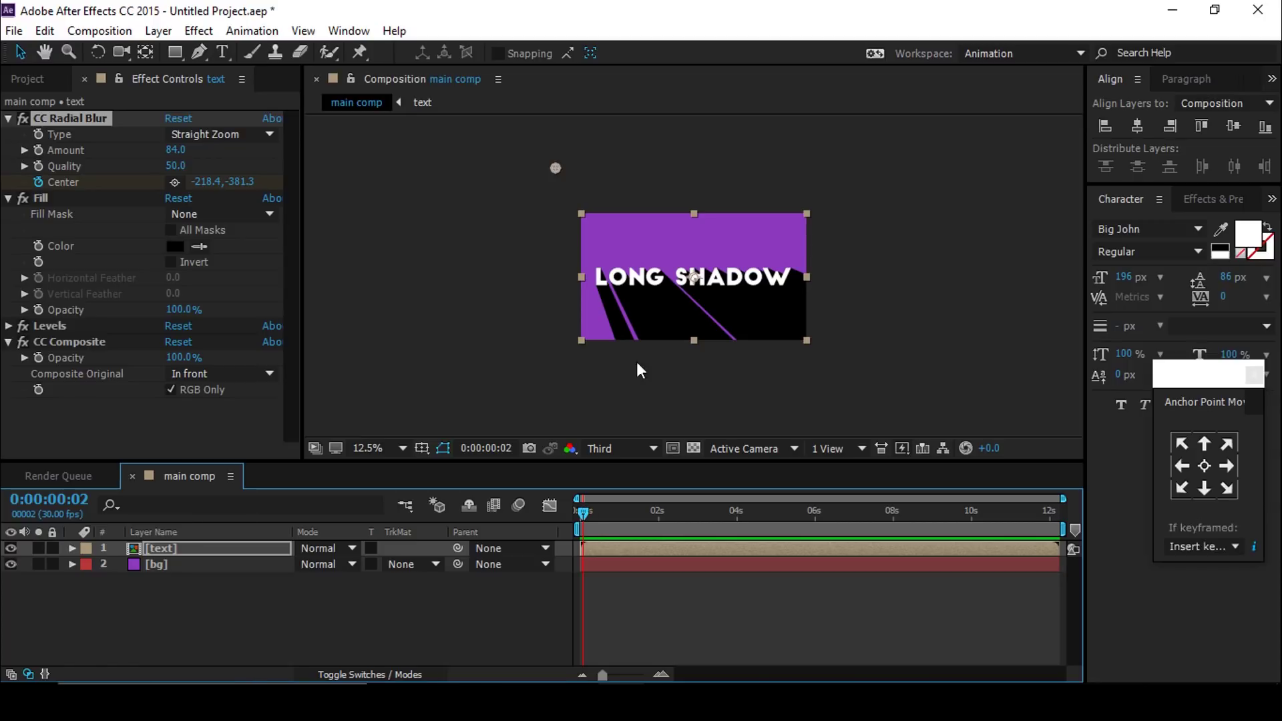
- Open the text precomp and add an Opacity animator to the LONG SHADOW layer
{"action": "double_click", "coordinate": [610, 548]}
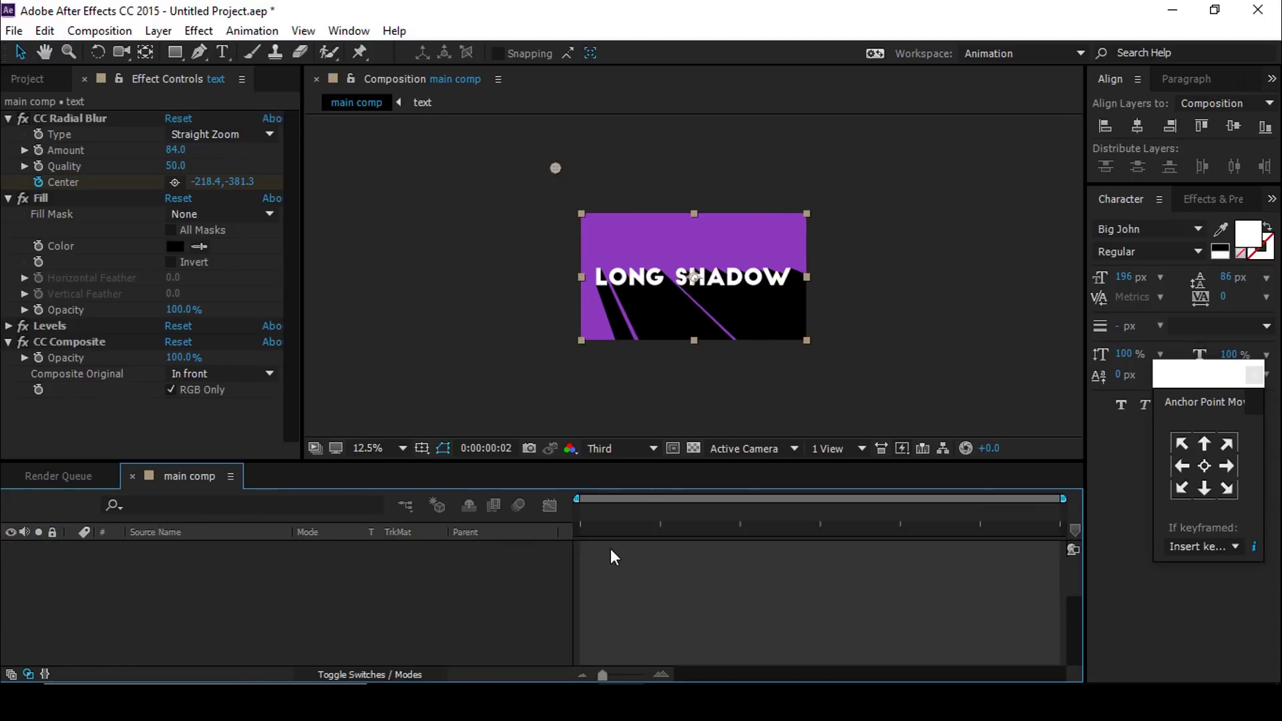
{"action": "left_click", "coordinate": [610, 547]}
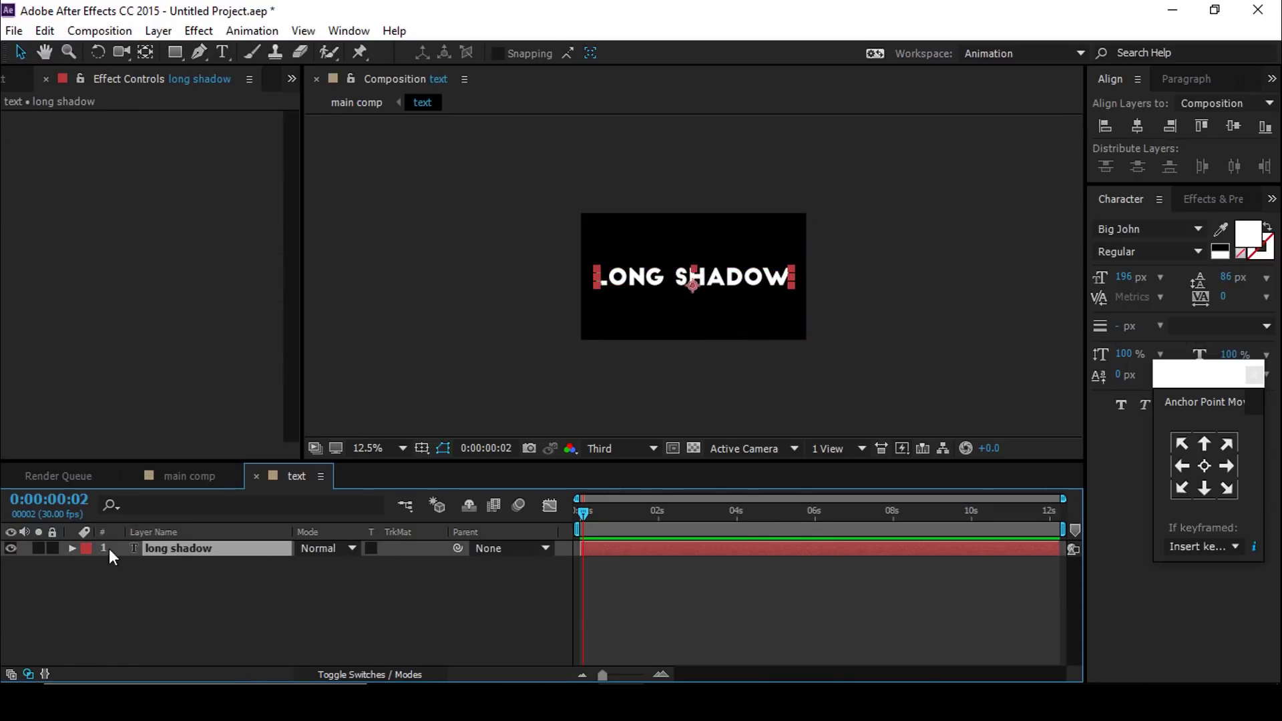
{"action": "left_click", "coordinate": [73, 548]}
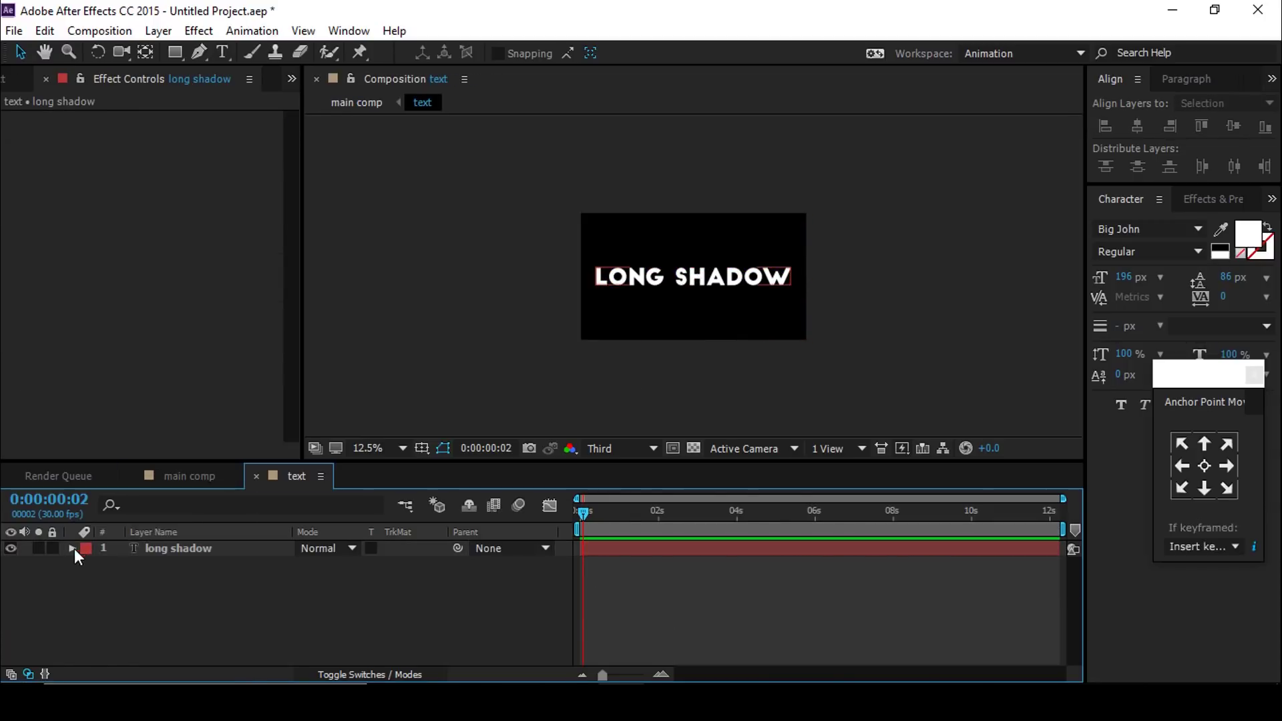
{"action": "left_click", "coordinate": [191, 548]}
{"action": "left_click", "coordinate": [438, 564]}
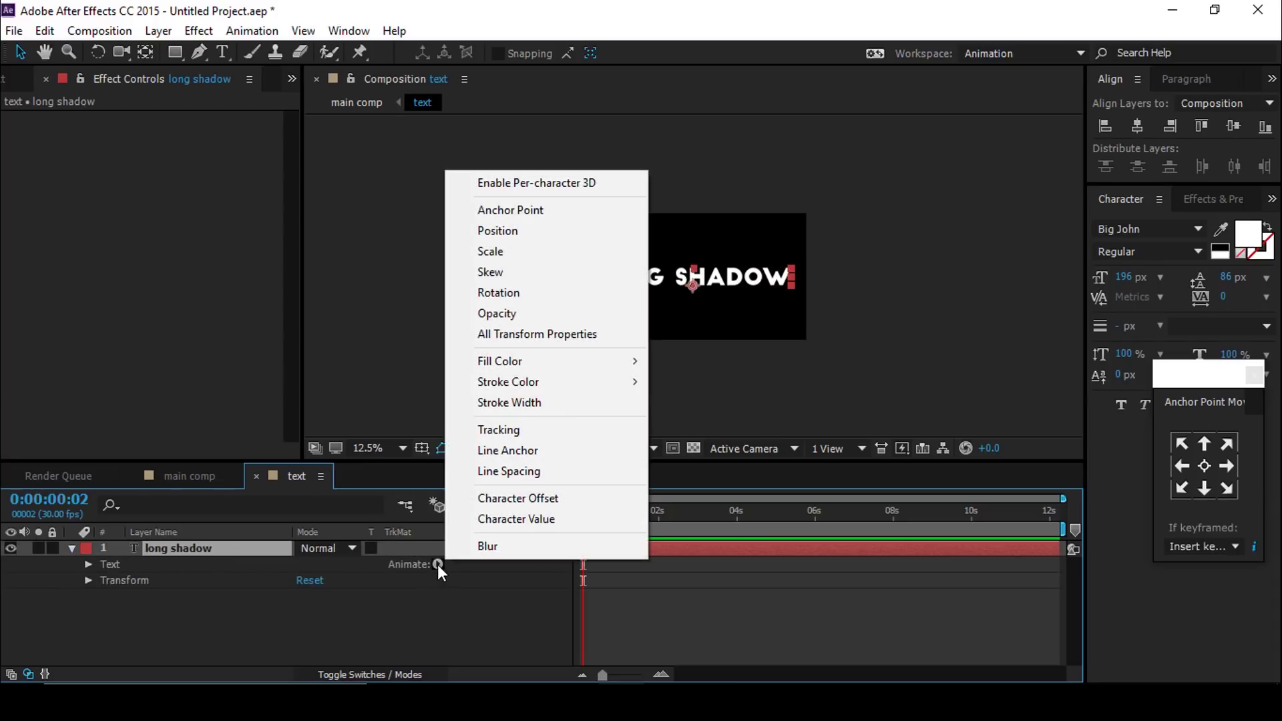
{"action": "left_click", "coordinate": [496, 314]}
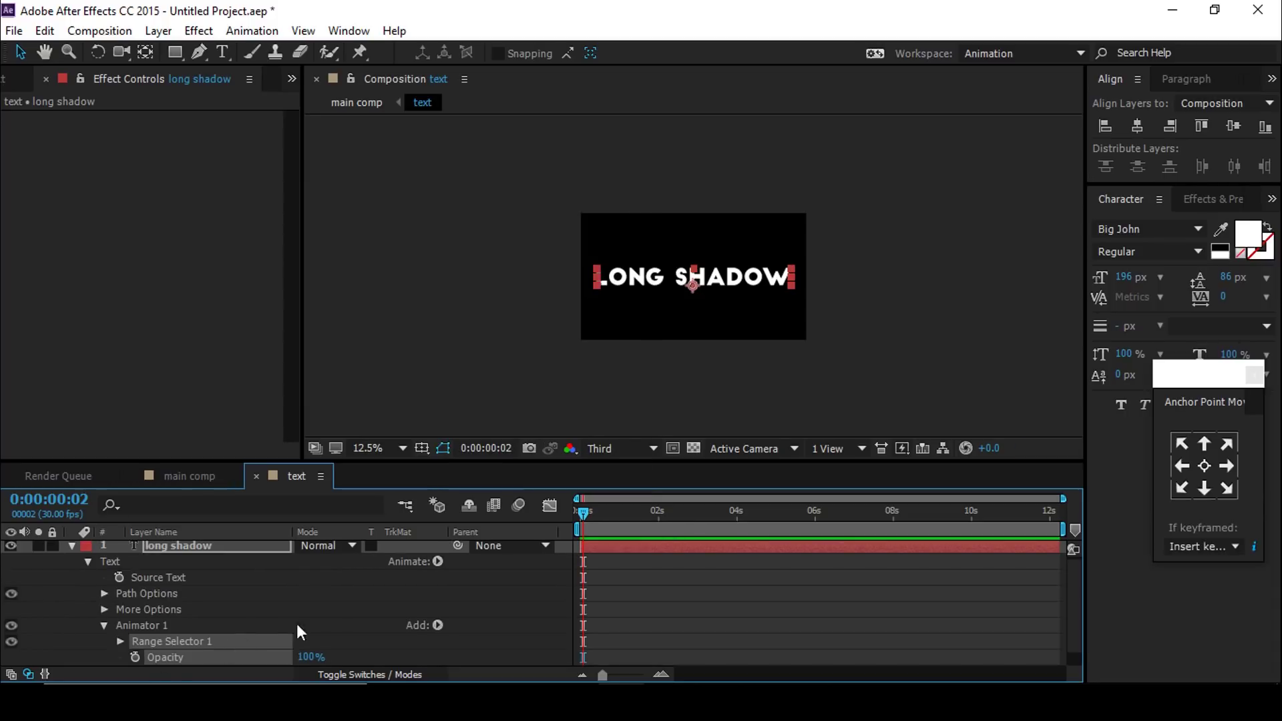
{"action": "scroll", "coordinate": [321, 620], "scroll_direction": "down", "scroll_amount": 1}
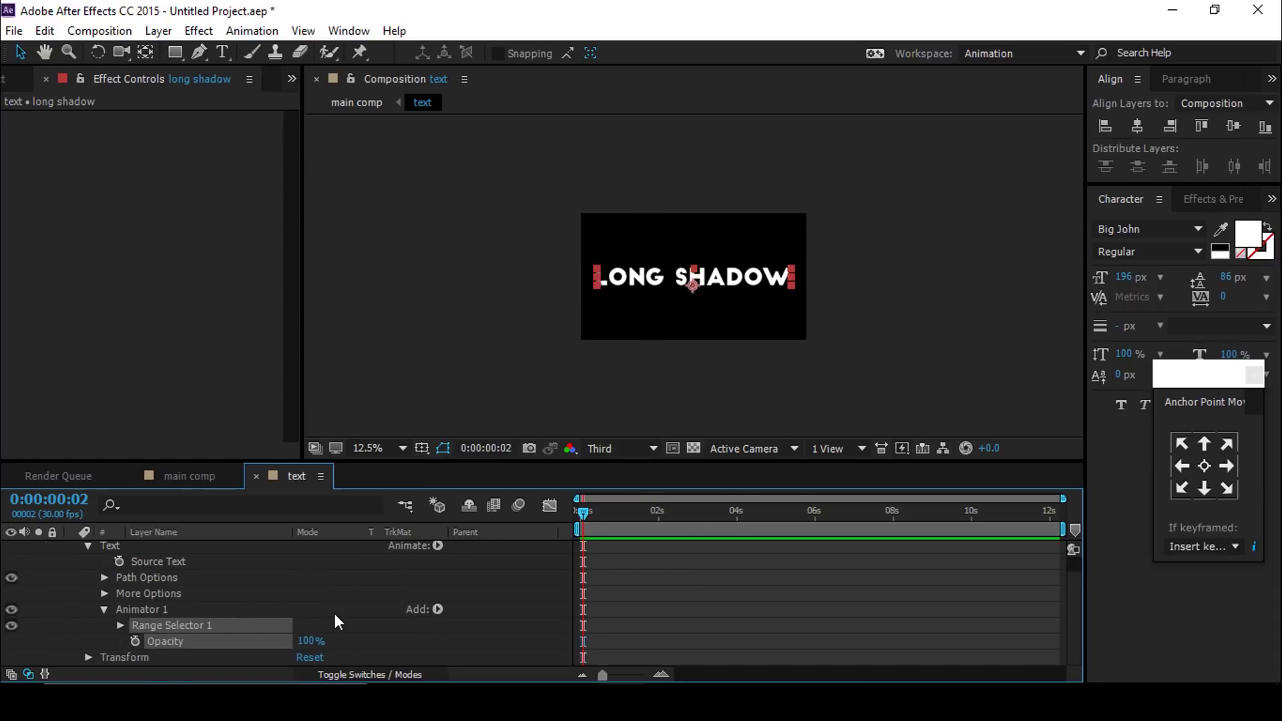
{"action": "left_click", "coordinate": [120, 626]}
- Set animator Opacity to 0% and keyframe Range Selector Start from 0% at 0 s to 100% near 1 s
{"action": "left_click", "coordinate": [579, 510]}
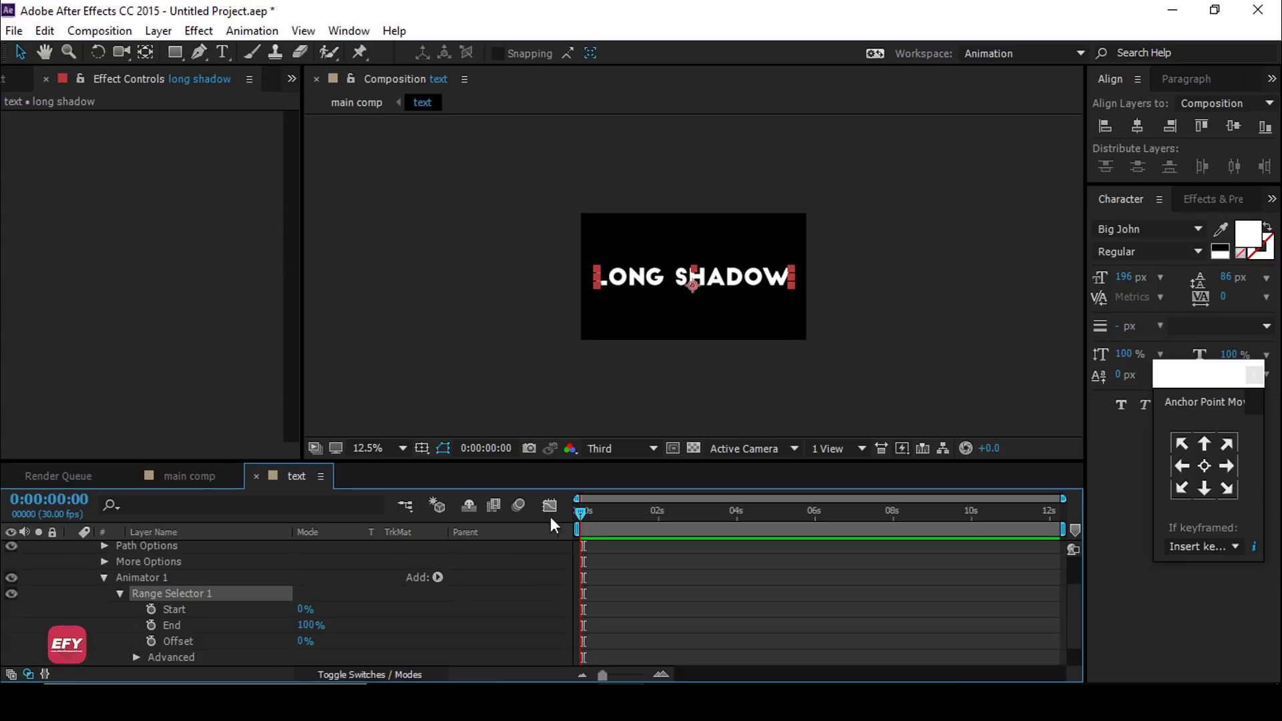
{"action": "left_click_drag", "start_coordinate": [303, 611], "coordinate": [367, 608]}
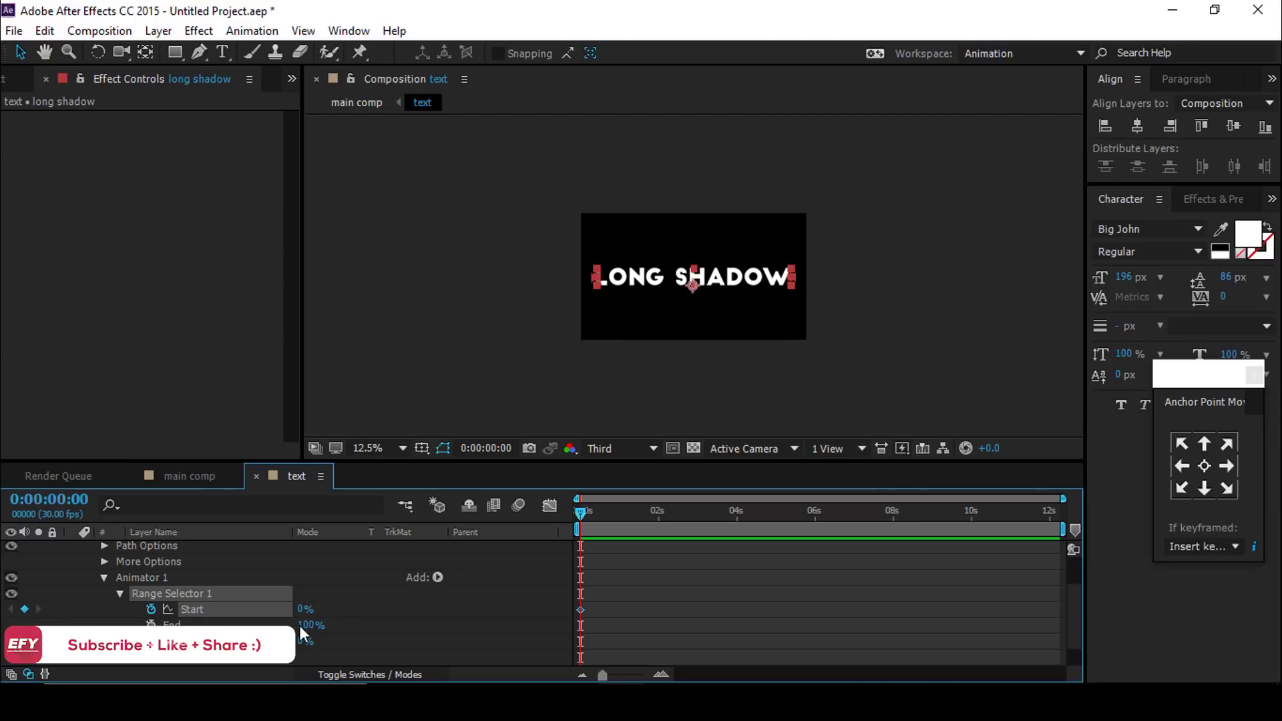
{"action": "left_click_drag", "start_coordinate": [594, 509], "coordinate": [625, 509]}
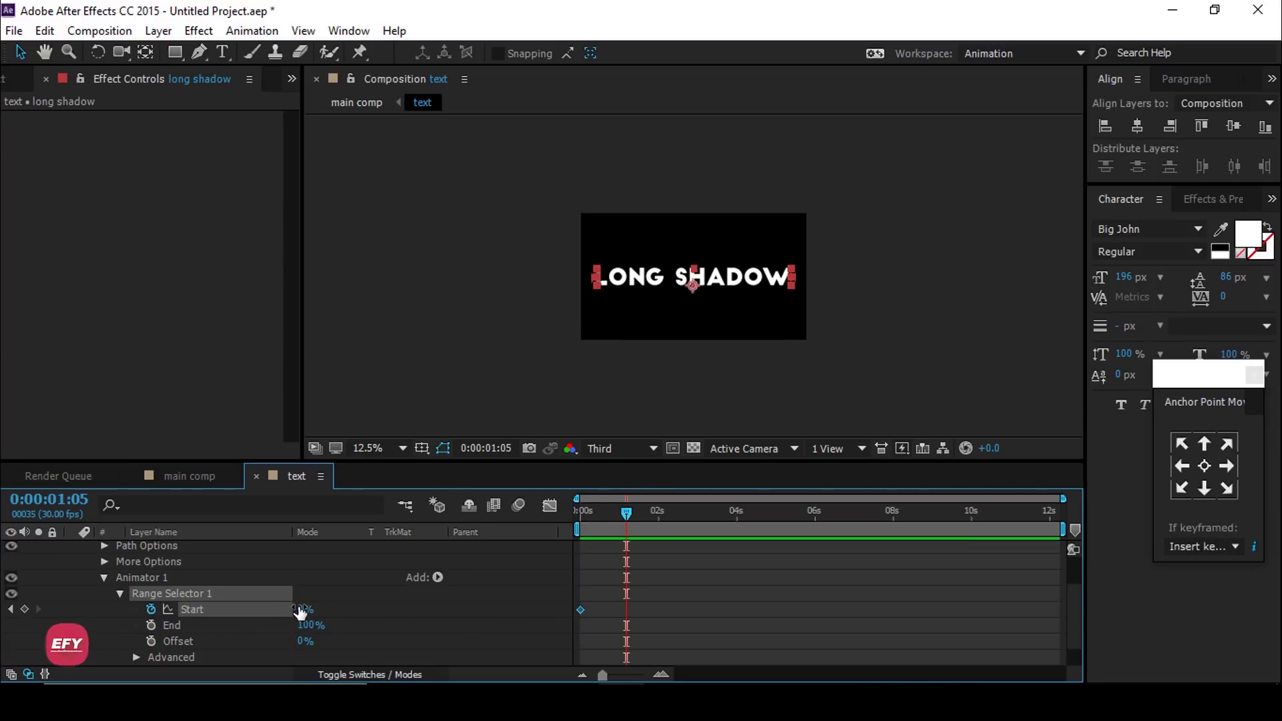
{"action": "left_click_drag", "start_coordinate": [301, 612], "coordinate": [506, 613]}
{"action": "left_click_drag", "start_coordinate": [307, 628], "coordinate": [253, 627]}
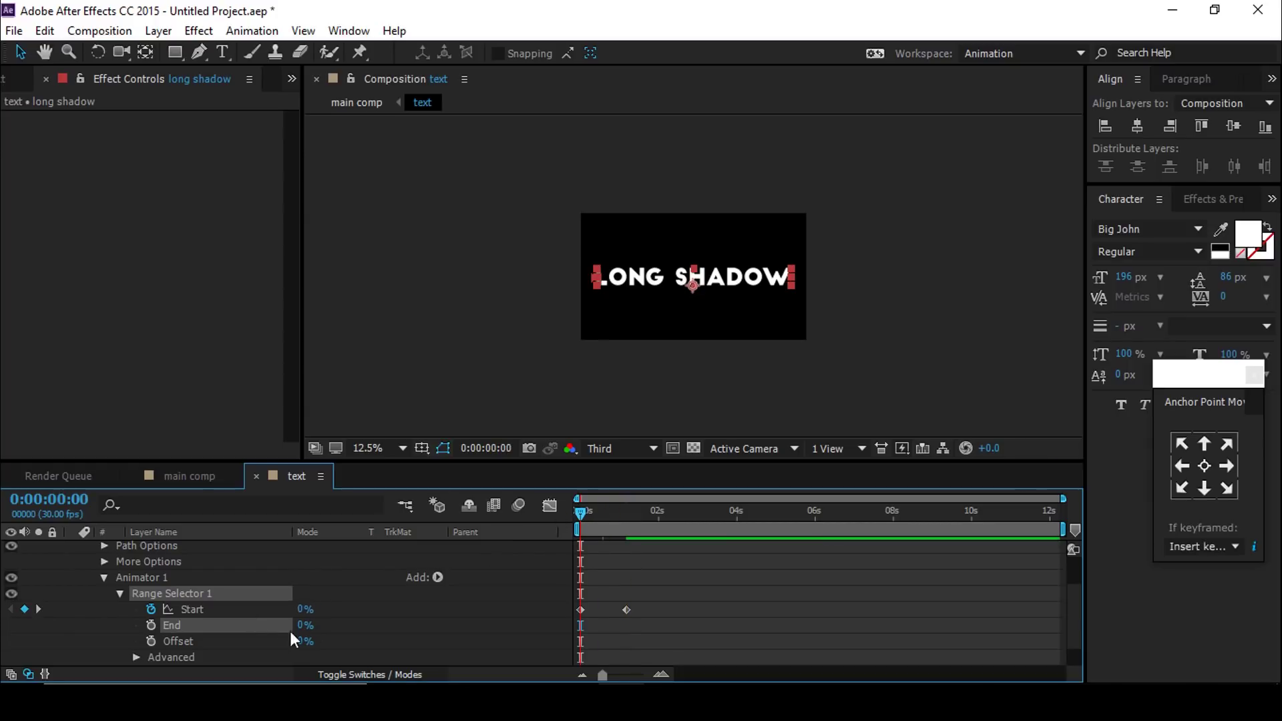
{"action": "scroll", "coordinate": [290, 631], "scroll_direction": "down", "scroll_amount": 2}
{"action": "left_click", "coordinate": [247, 642]}
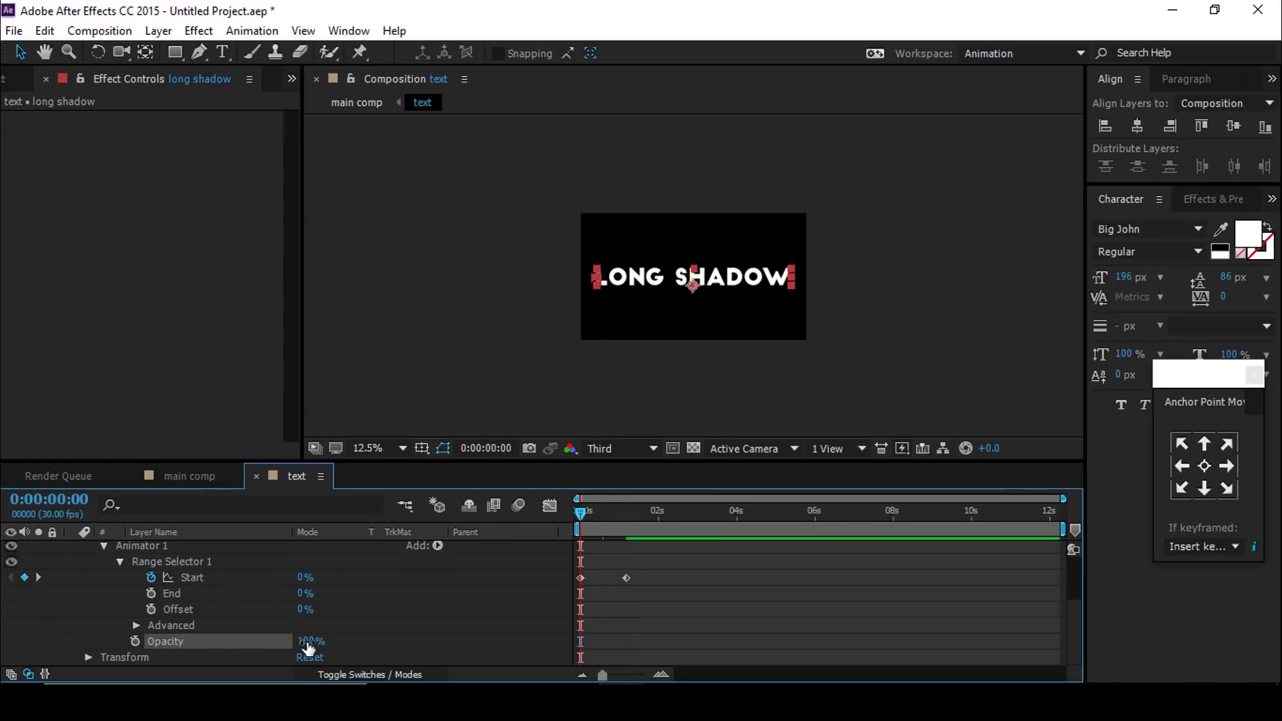
{"action": "left_click_drag", "start_coordinate": [608, 506], "coordinate": [523, 519]}
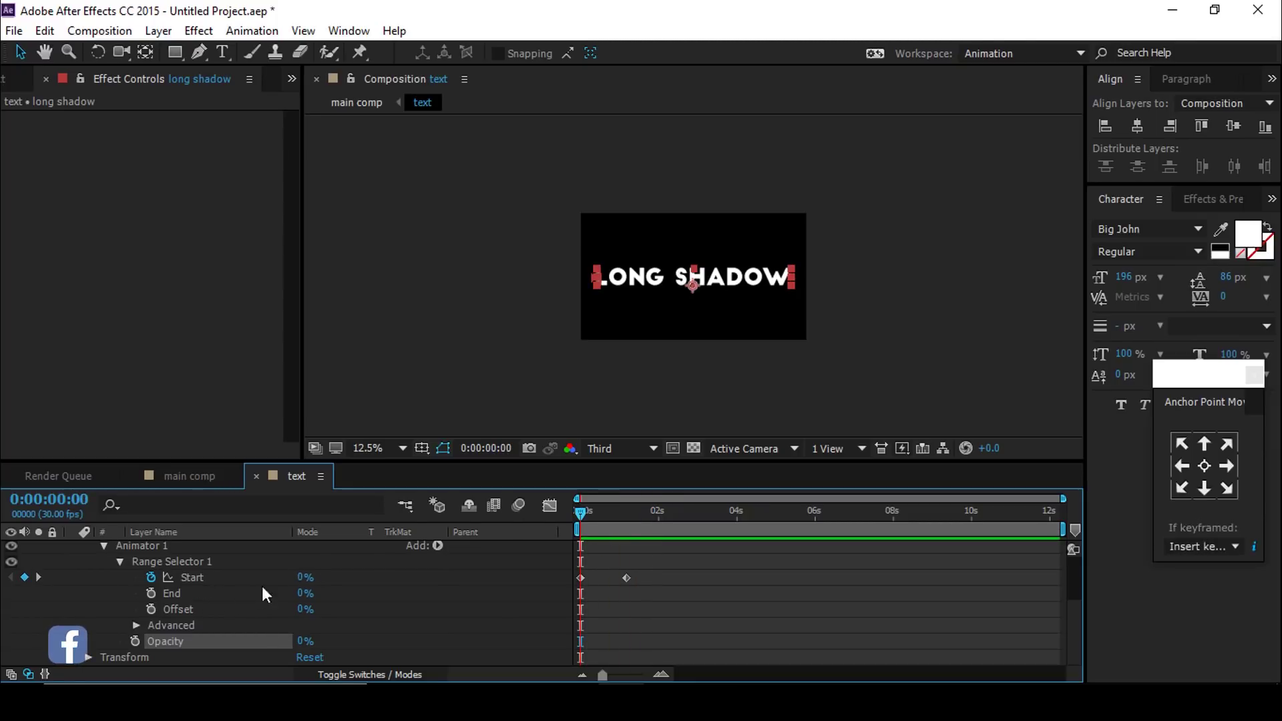
{"action": "left_click_drag", "start_coordinate": [306, 593], "coordinate": [473, 594]}
- Preview the reveal and move the 100% Start keyframe to just before one second
{"action": "key", "text": "space"}
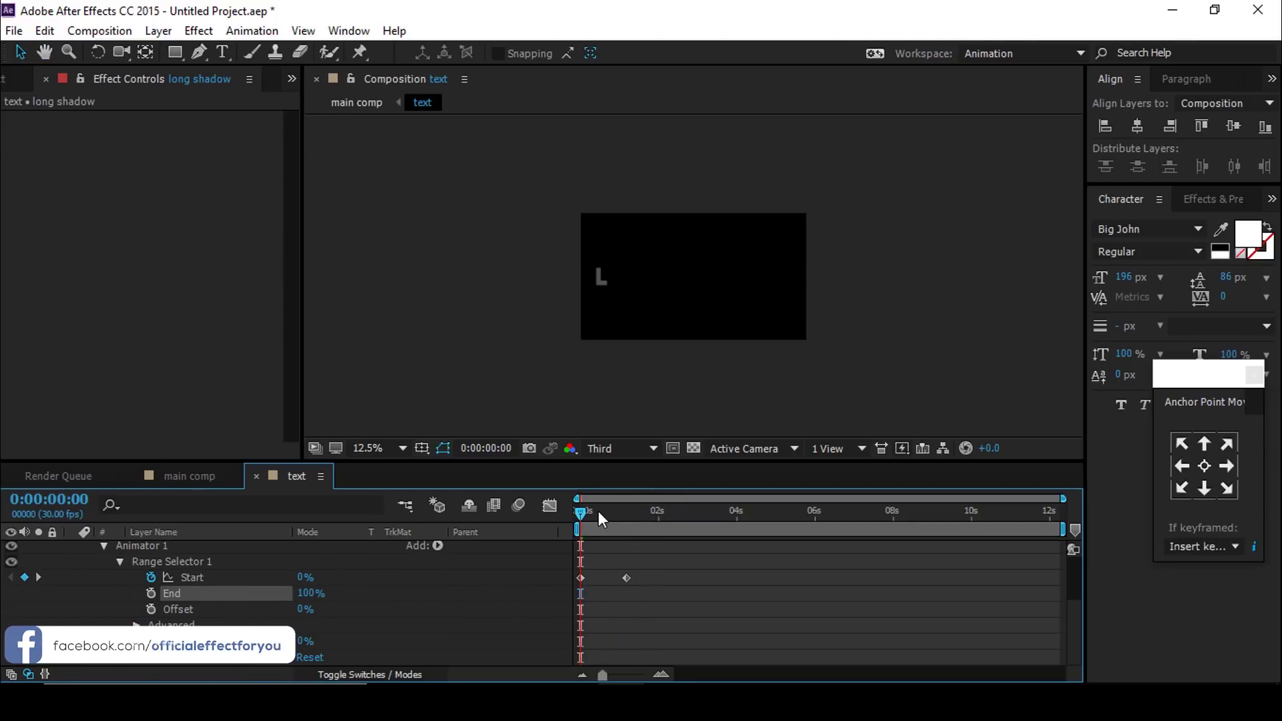
{"action": "left_click_drag", "start_coordinate": [635, 511], "coordinate": [569, 518]}
{"action": "left_click", "coordinate": [606, 514]}
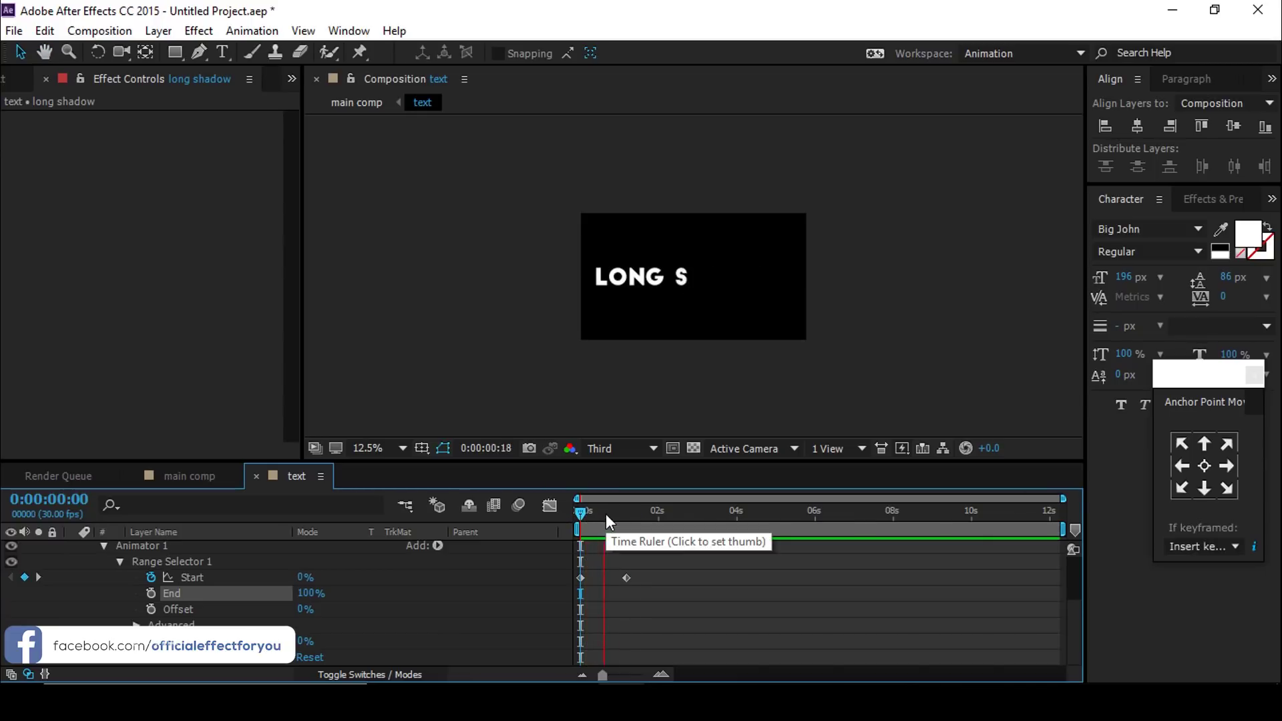
{"action": "left_click", "coordinate": [629, 513]}
{"action": "key", "text": "equal"}
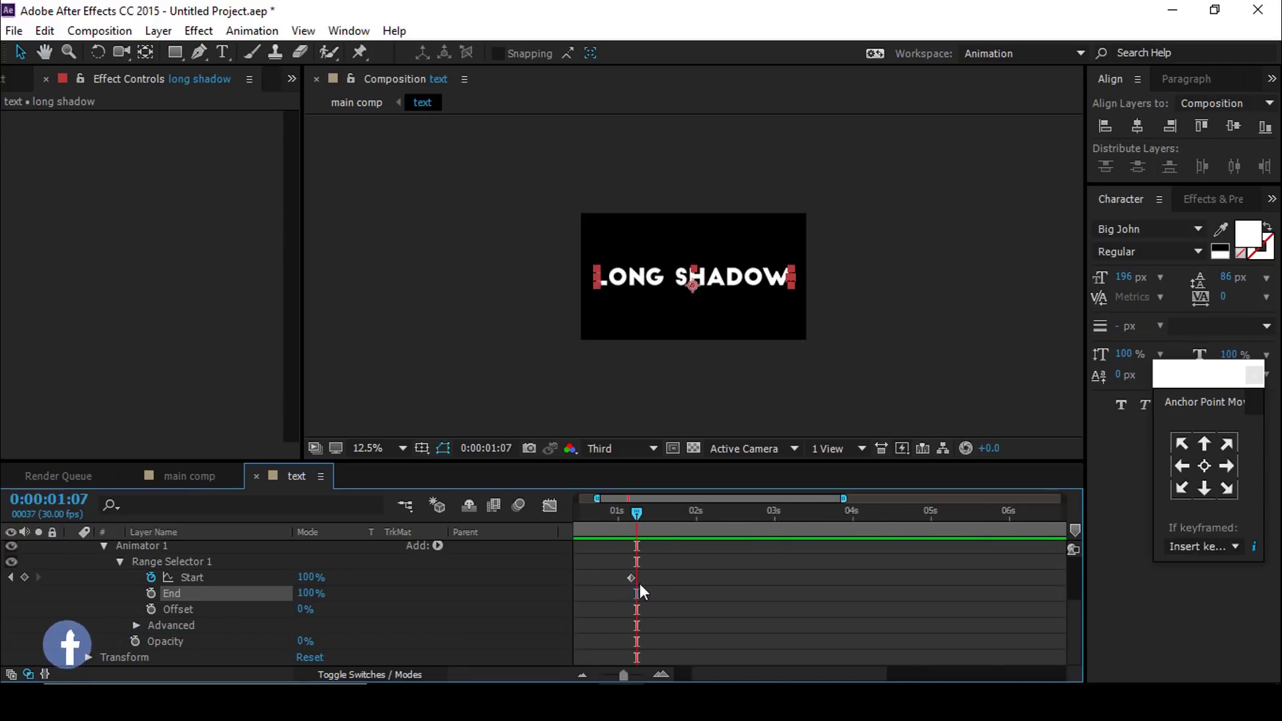
{"action": "left_click_drag", "start_coordinate": [715, 674], "coordinate": [654, 621]}
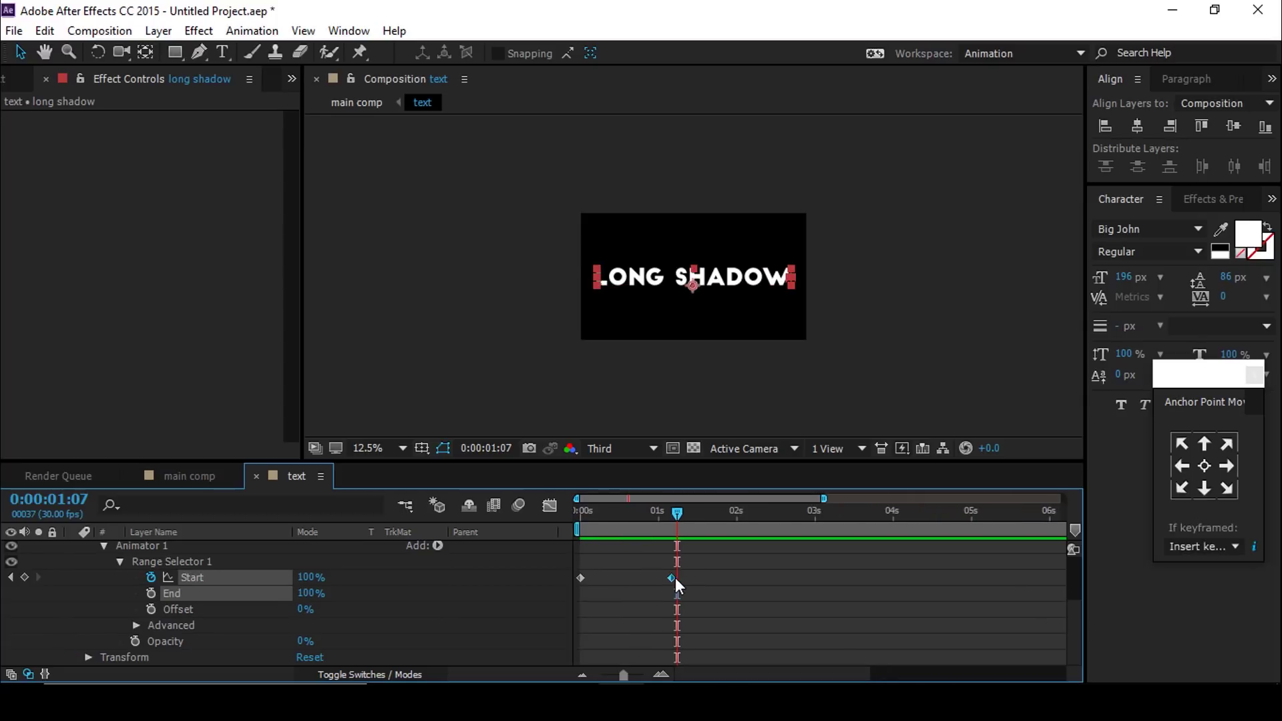
{"action": "left_click_drag", "start_coordinate": [675, 579], "coordinate": [650, 578]}
{"action": "left_click_drag", "start_coordinate": [583, 604], "coordinate": [581, 604]}
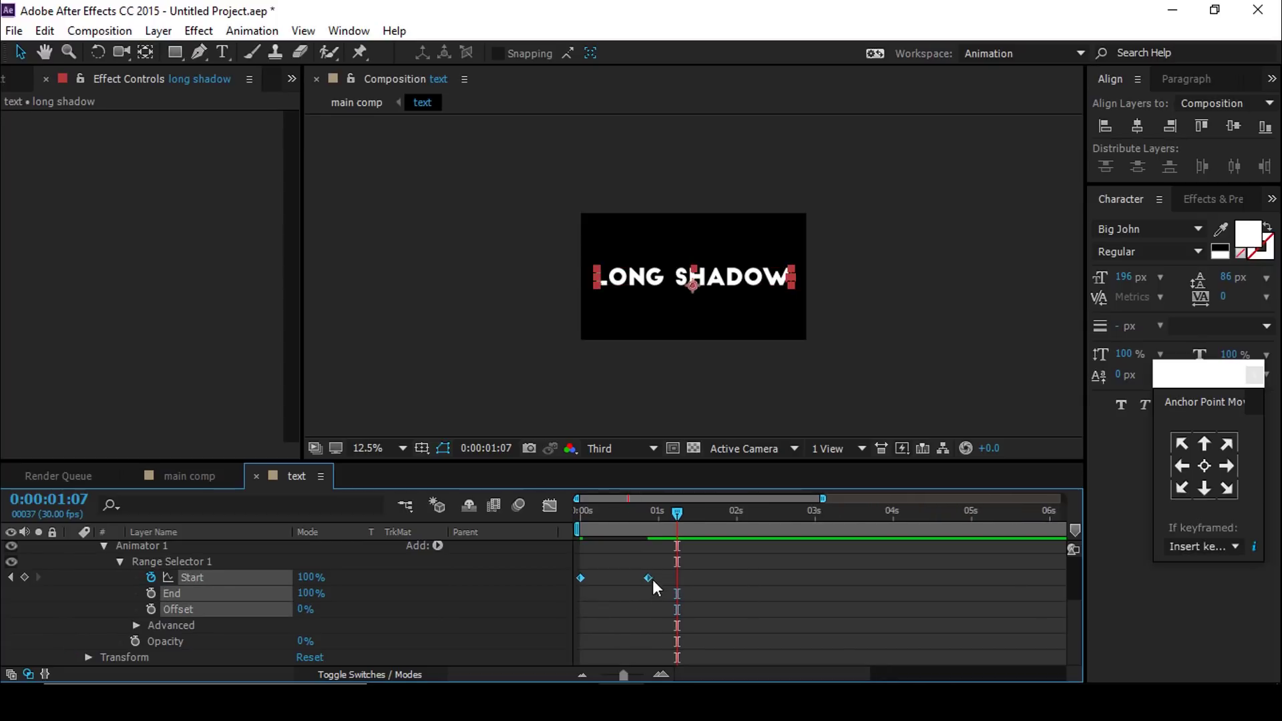
- Easy Ease both Start keyframes, front-load the speed curve, and go back to main comp
{"action": "right_click", "coordinate": [649, 577]}
{"action": "mouse_move", "coordinate": [716, 564]}
{"action": "left_click", "coordinate": [961, 439]}
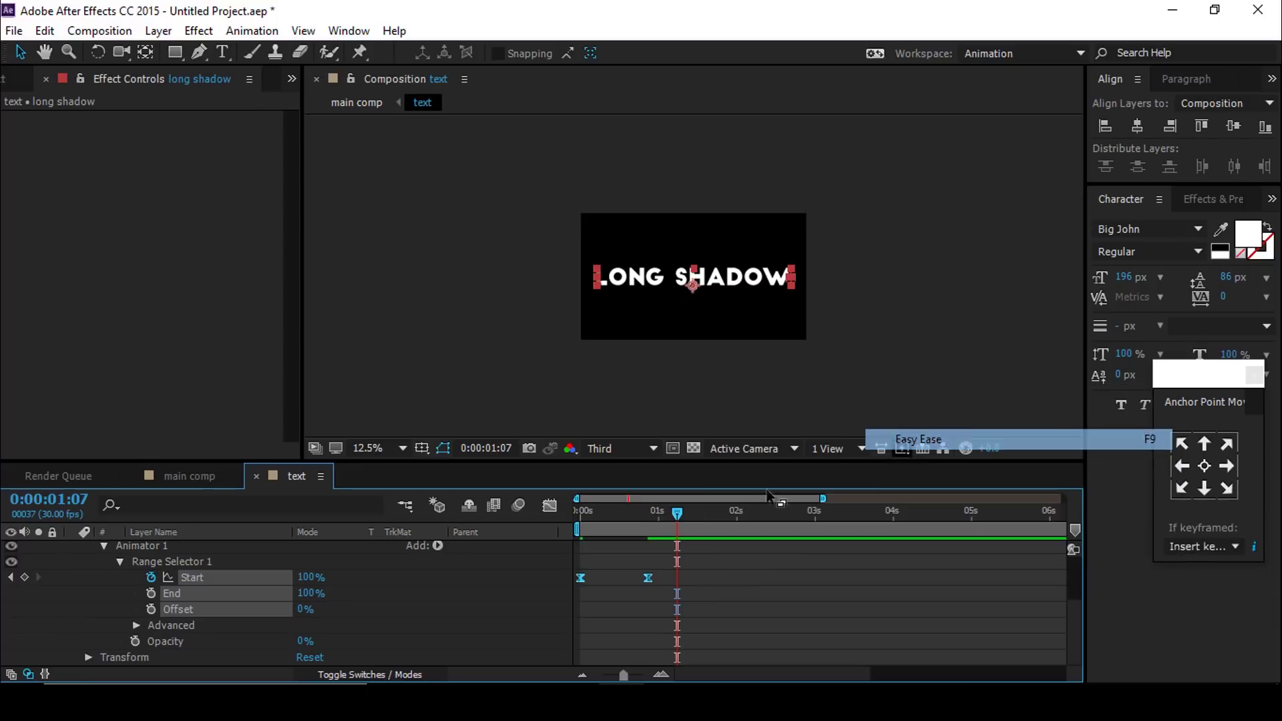
{"action": "left_click", "coordinate": [549, 506]}
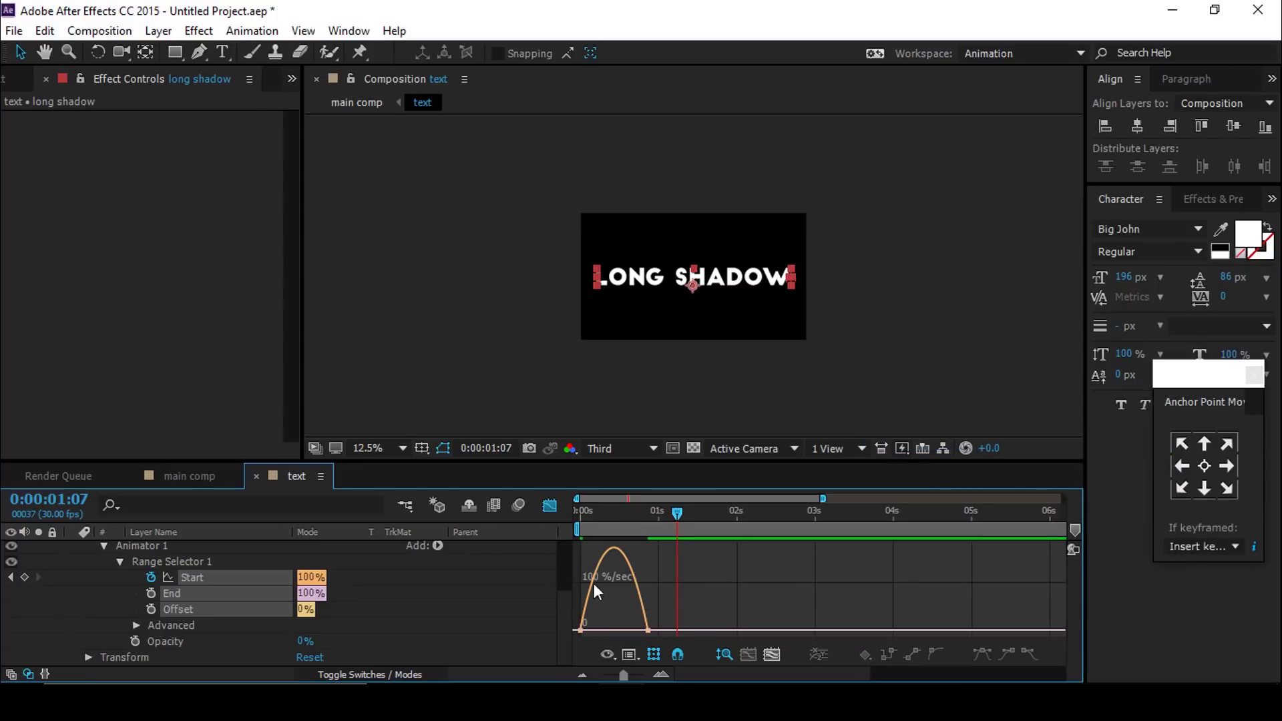
{"action": "right_click", "coordinate": [735, 574]}
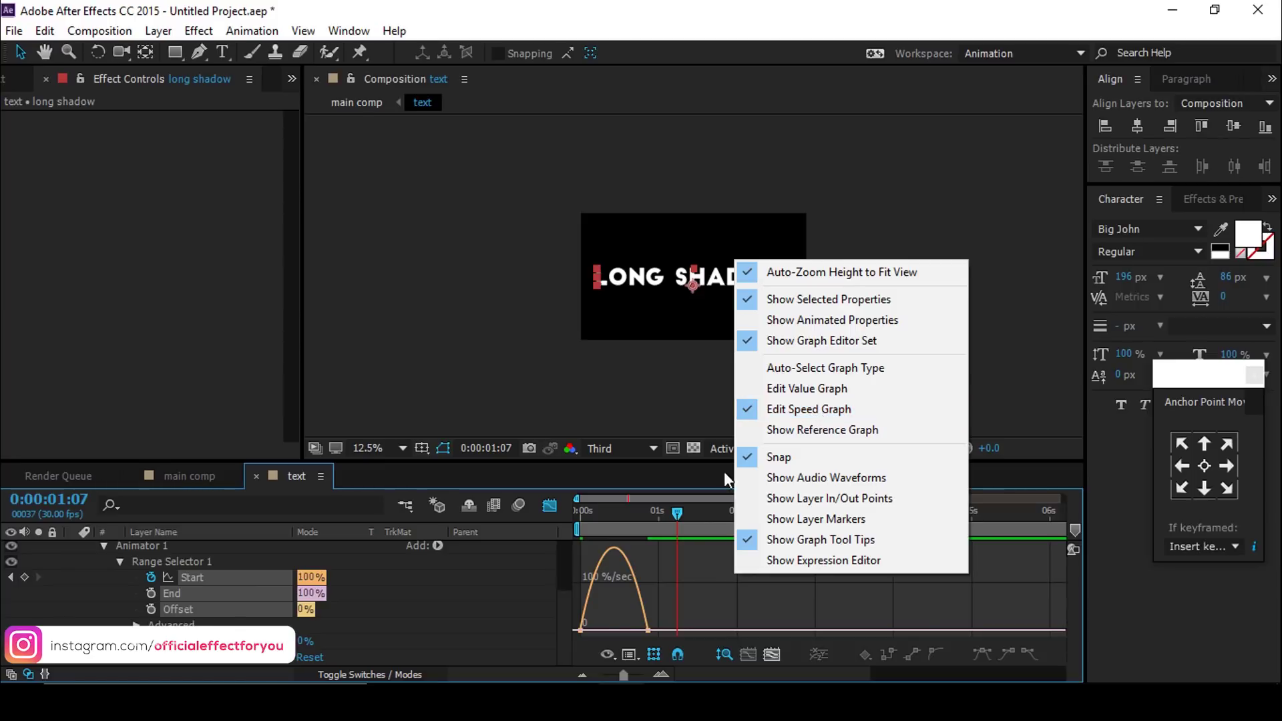
{"action": "left_click", "coordinate": [692, 590]}
{"action": "left_click_drag", "start_coordinate": [640, 630], "coordinate": [603, 628]}
{"action": "left_click", "coordinate": [549, 506]}
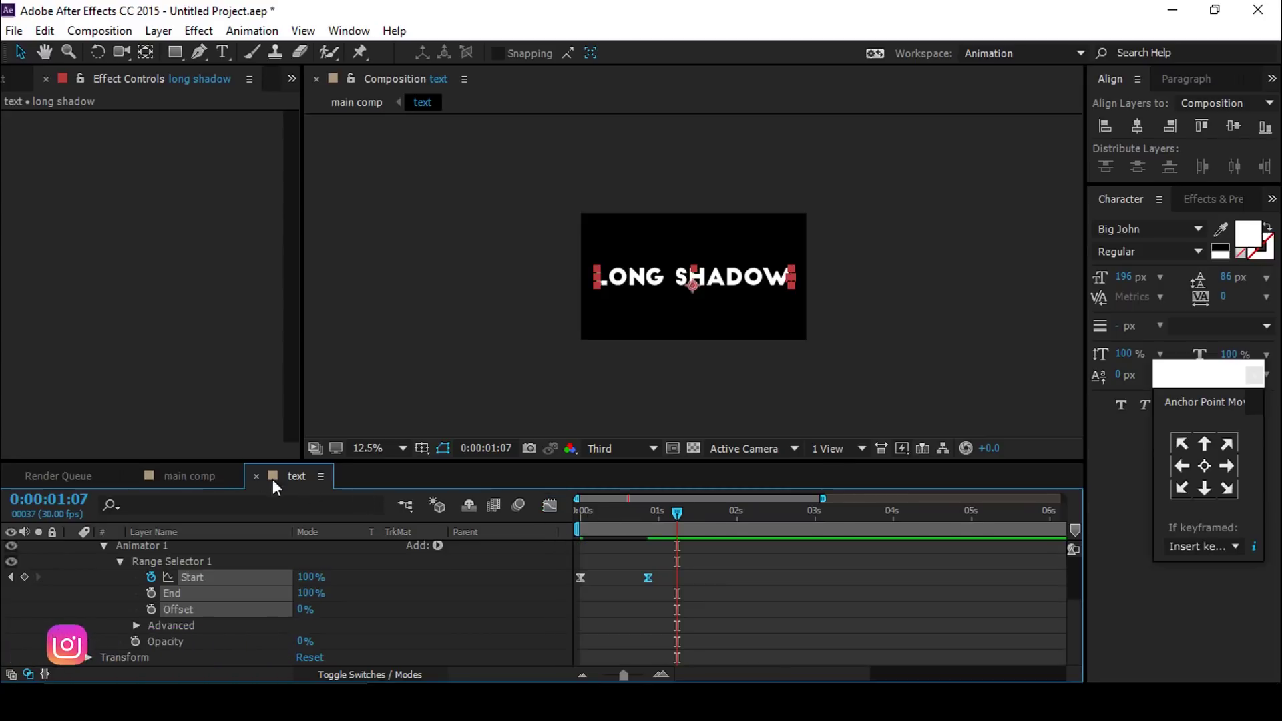
{"action": "left_click", "coordinate": [184, 475]}
- Preview main comp, then move the second Start keyframe later in the text precomp
{"action": "key", "text": "Home"}
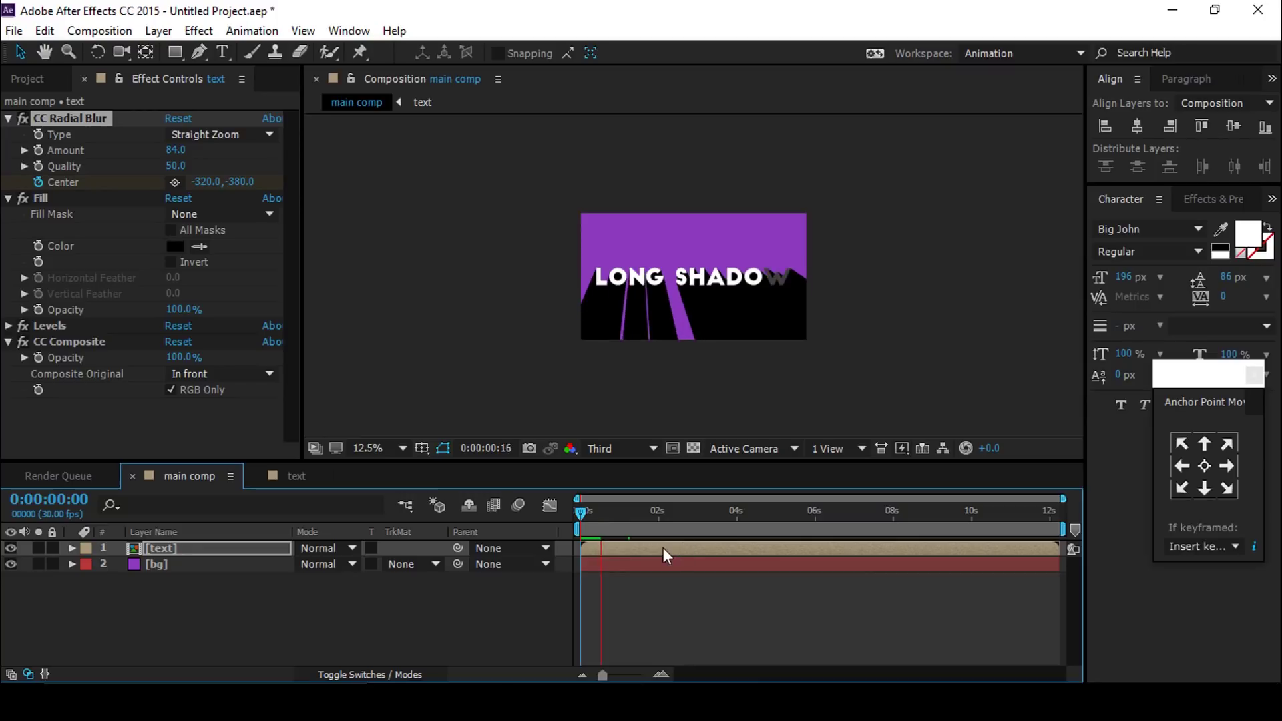
{"action": "left_click", "coordinate": [602, 528]}
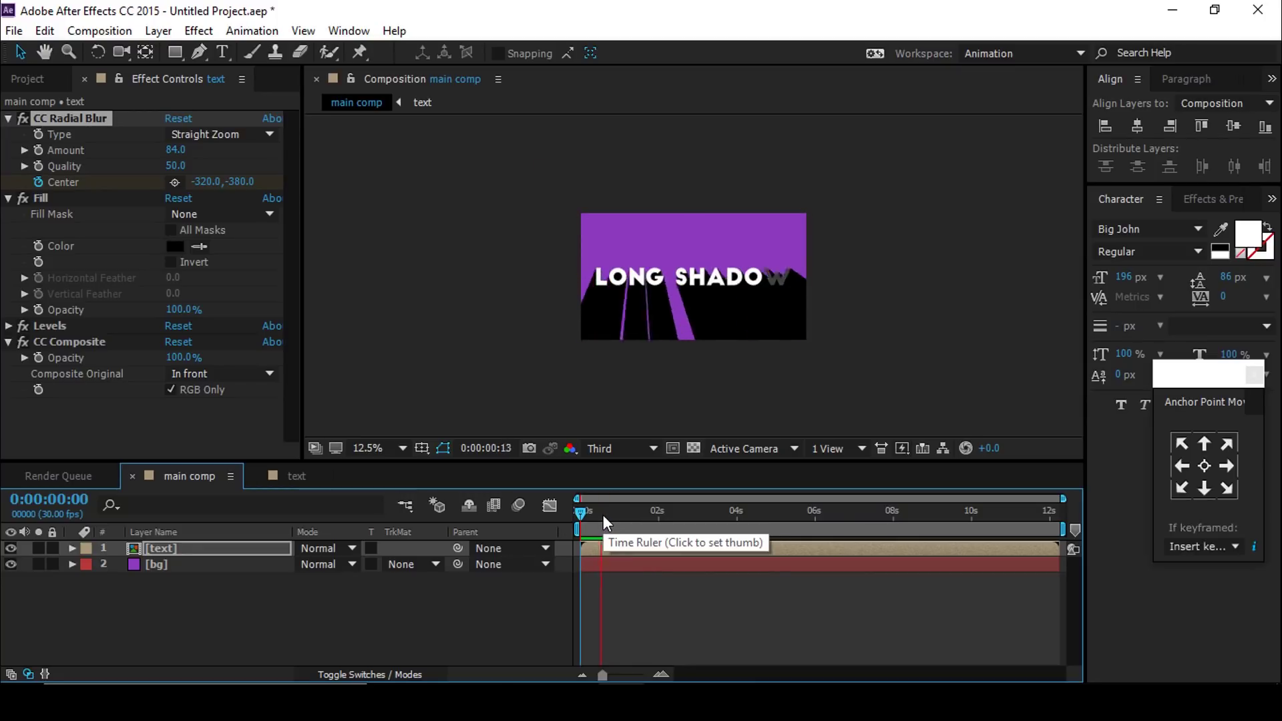
{"action": "left_click", "coordinate": [575, 527]}
{"action": "key", "text": "u"}
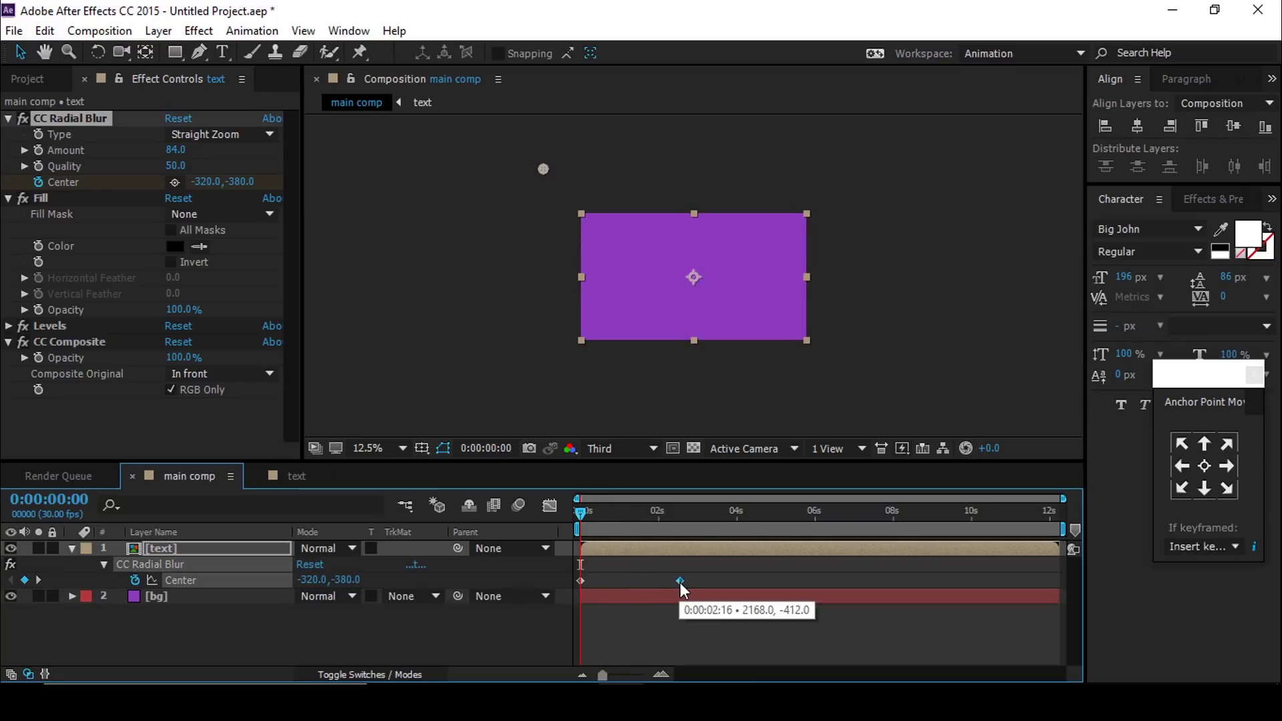
{"action": "key", "text": "space"}
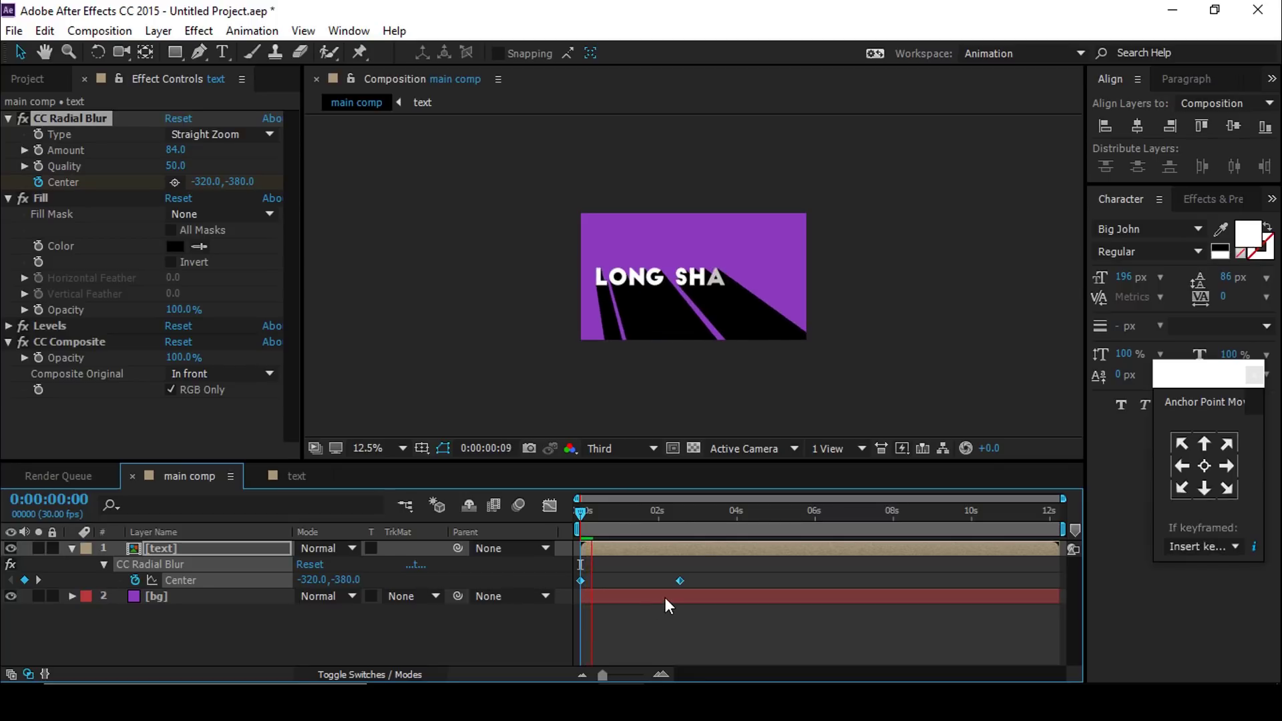
{"action": "key", "text": "space"}
{"action": "left_click", "coordinate": [620, 512]}
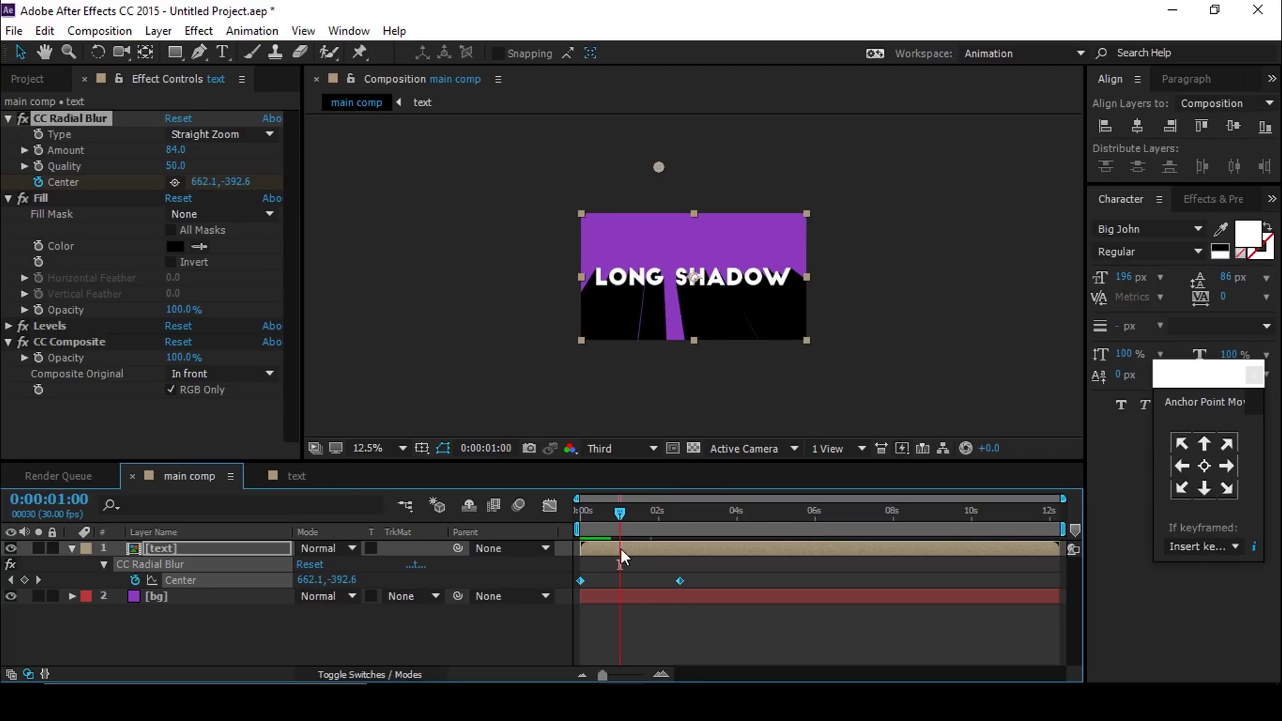
{"action": "double_click", "coordinate": [621, 553]}
{"action": "left_click_drag", "start_coordinate": [654, 578], "coordinate": [699, 578]}
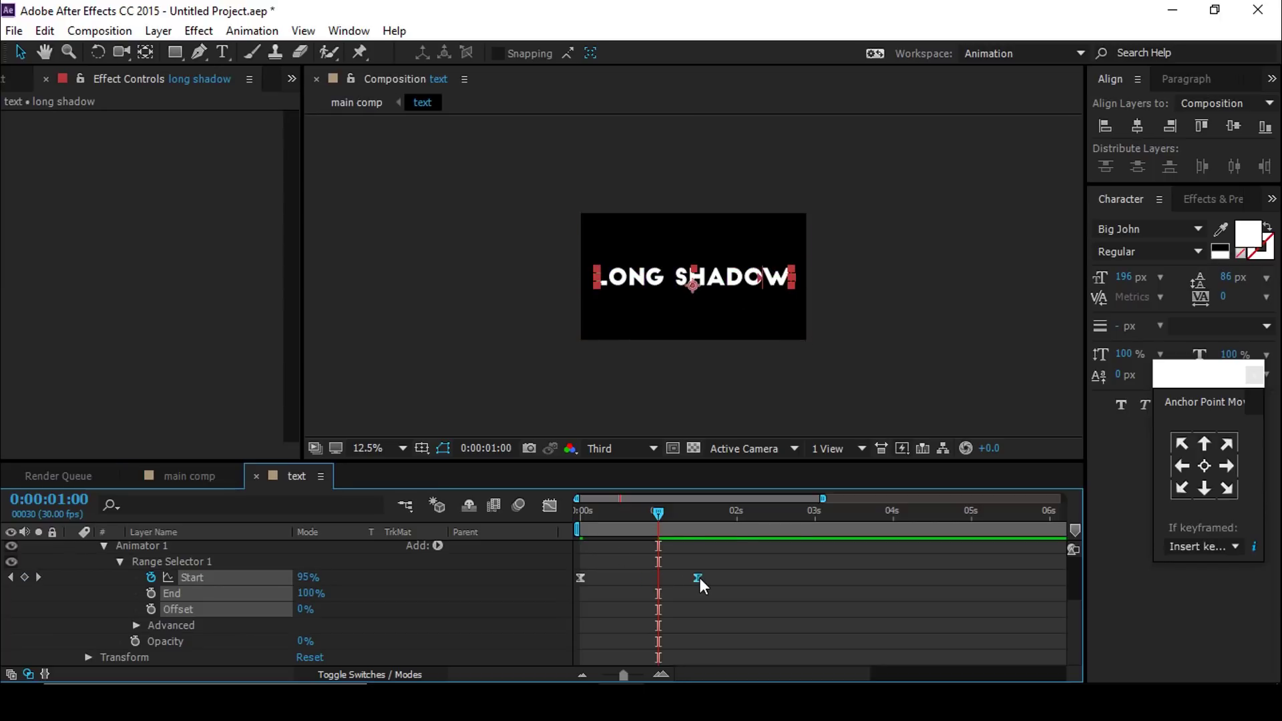
{"action": "left_click", "coordinate": [186, 475]}
- Trim the main comp to a work area ending at 0:00:02:25
{"action": "key", "text": "Home"}
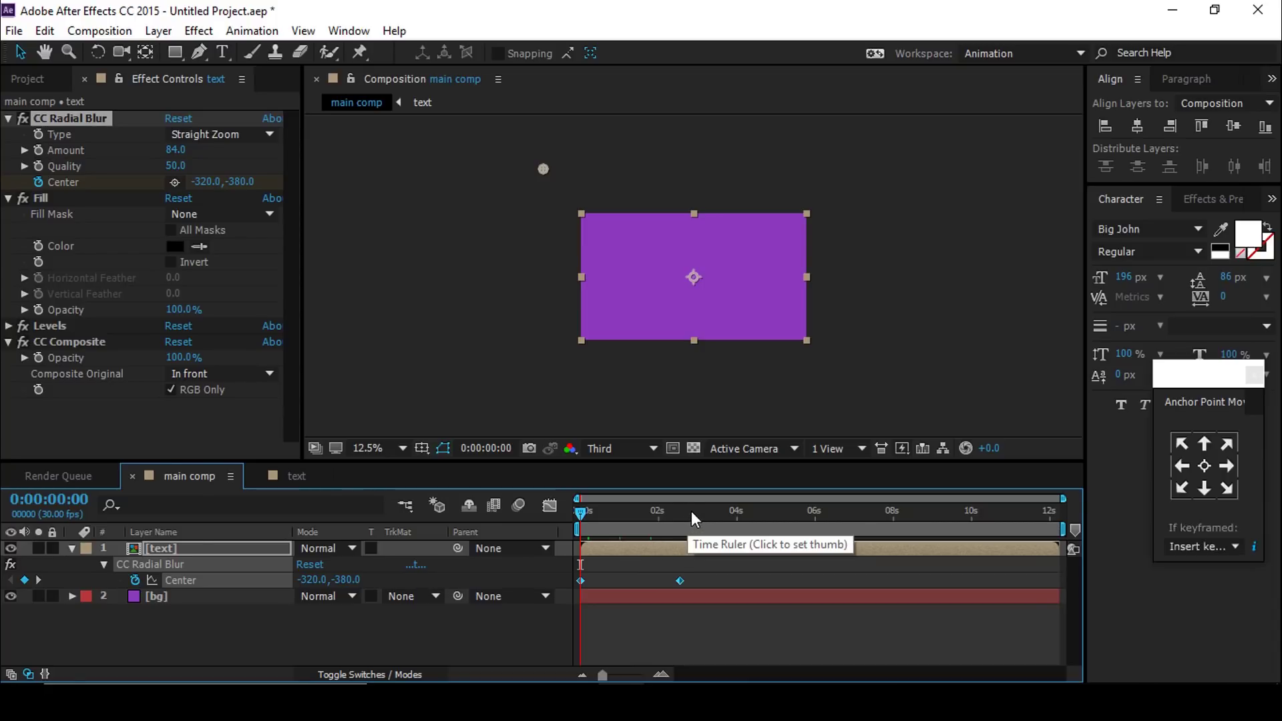
{"action": "left_click", "coordinate": [691, 511]}
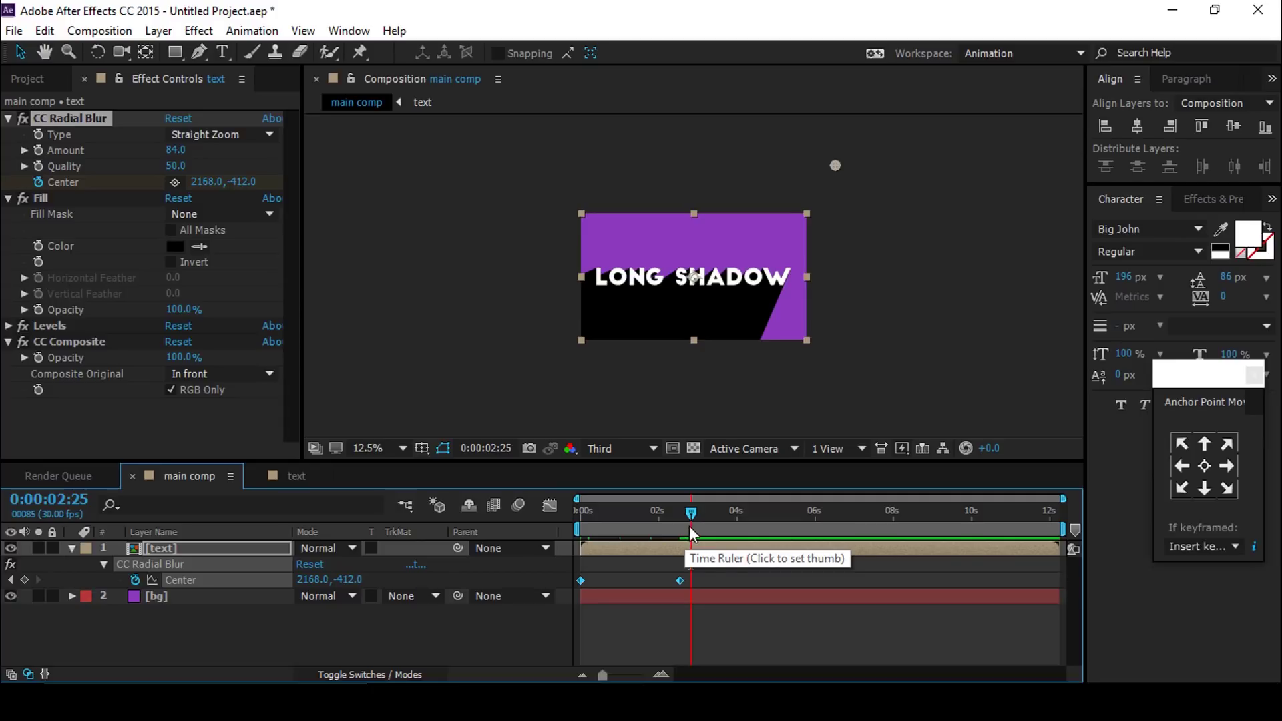
{"action": "right_click", "coordinate": [691, 531]}
{"action": "left_click", "coordinate": [805, 584]}
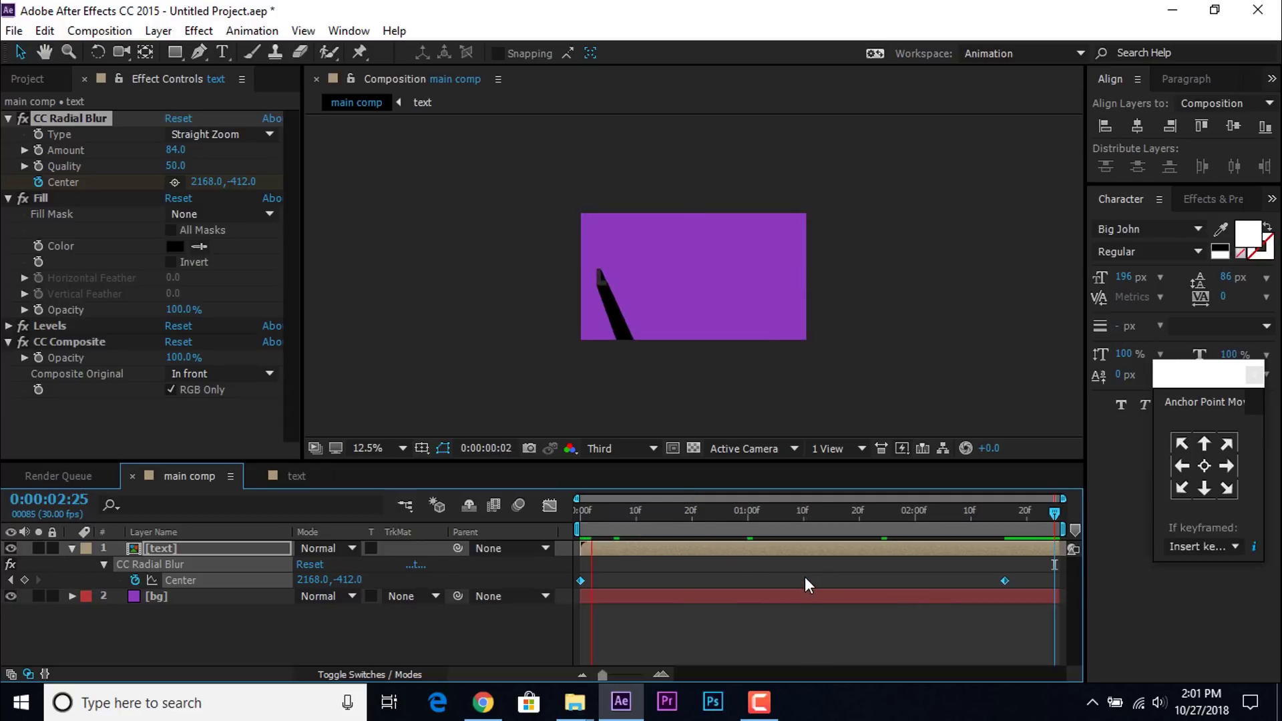